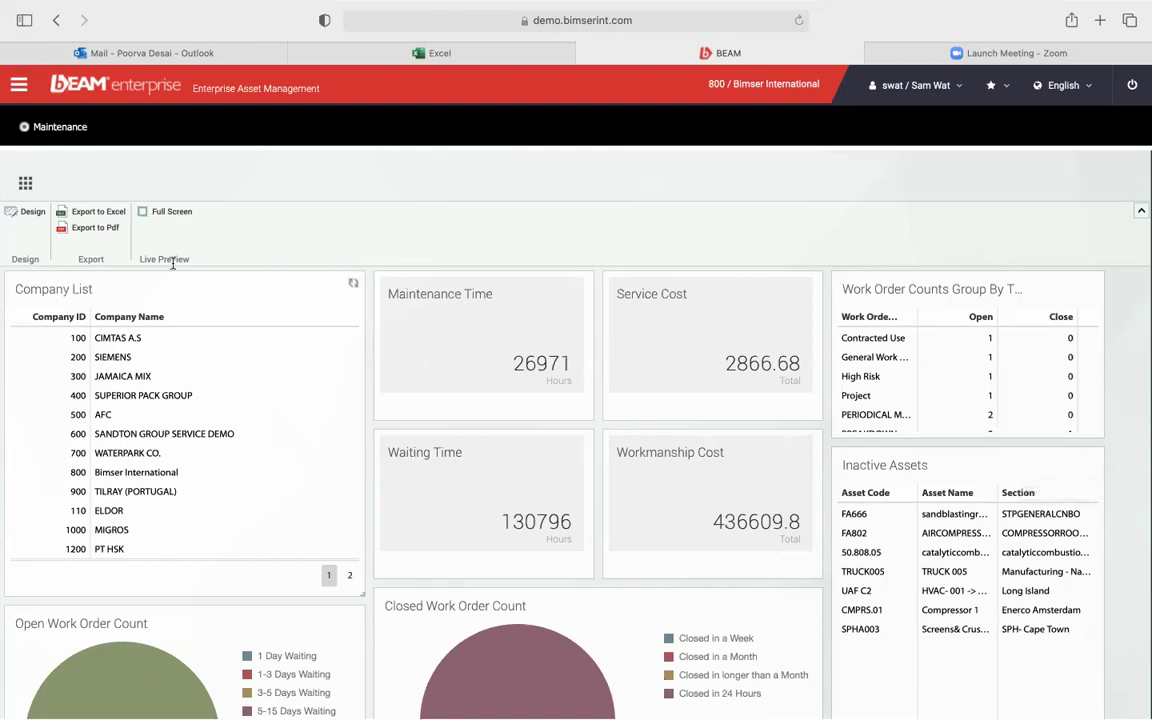
Look at the dashboard's design mode, leave it without saving, and filter the dashboard by the company SIEMENS
click(27, 212)
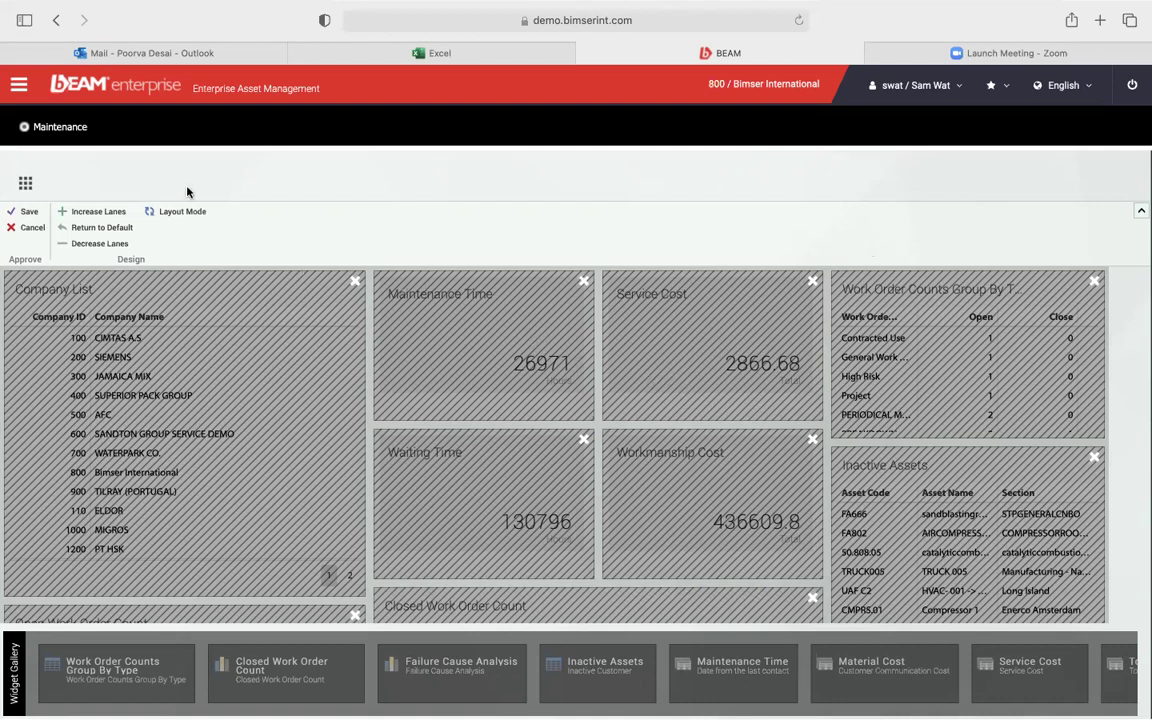
click(27, 227)
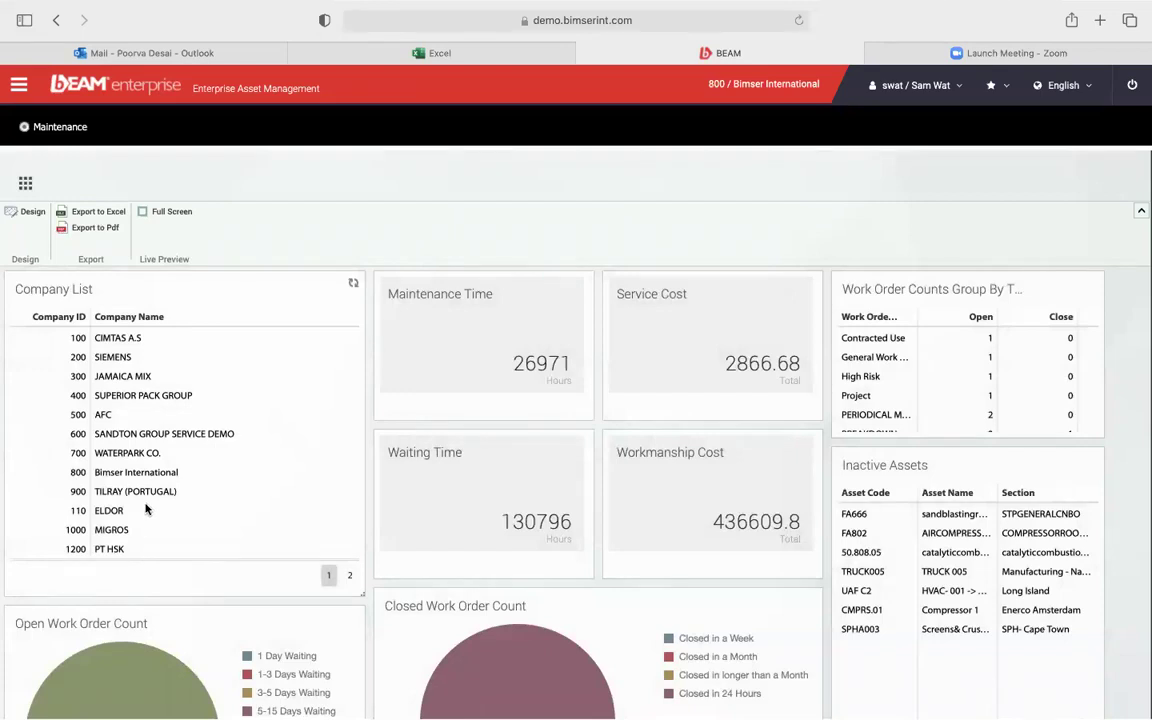
click(112, 362)
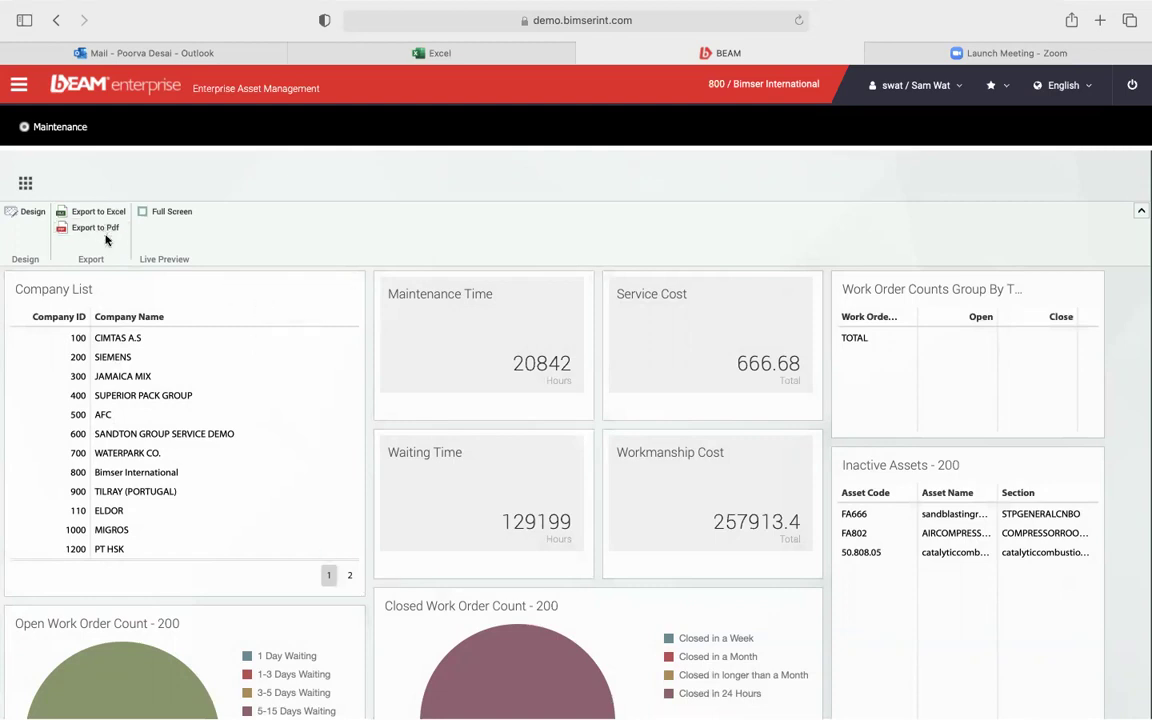
Look through the functions offered by the Asset, Maintenance, Material and Personnel modules
click(20, 88)
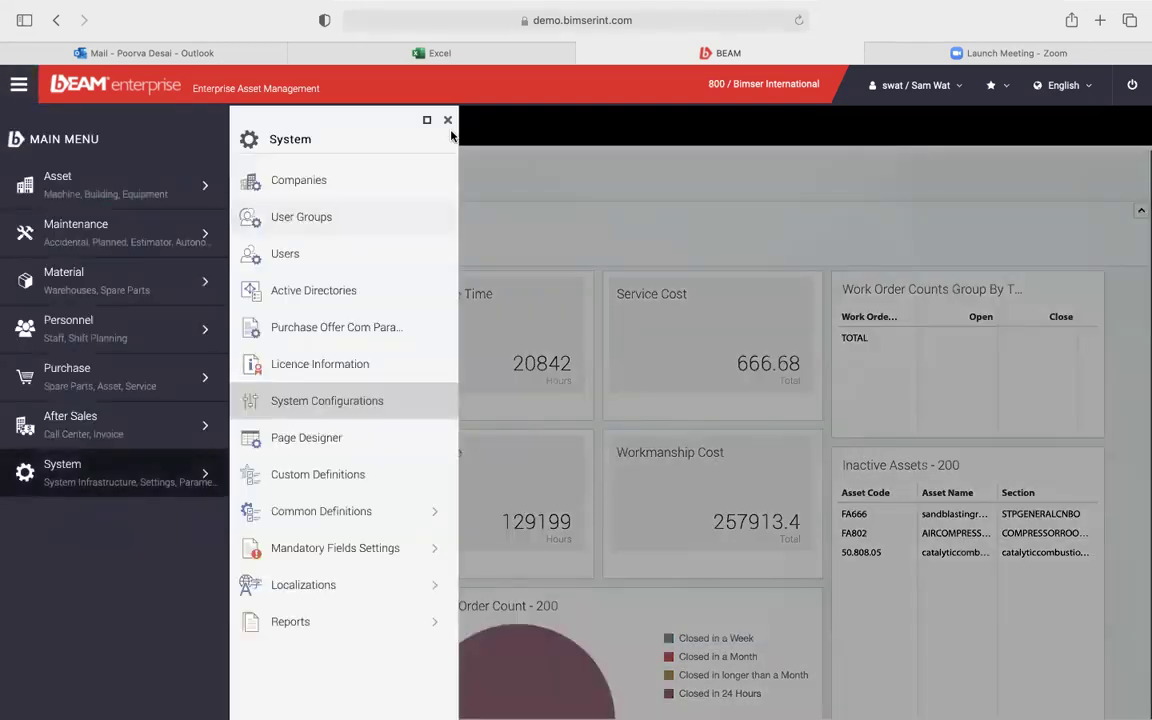
click(448, 120)
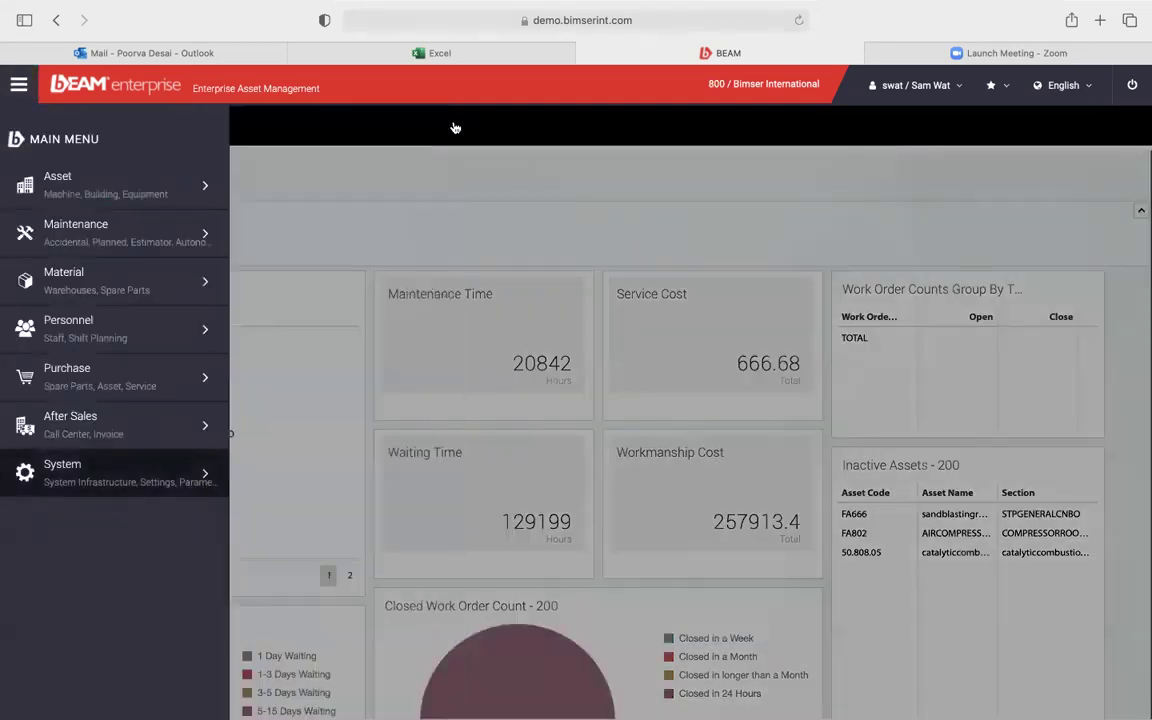
click(167, 193)
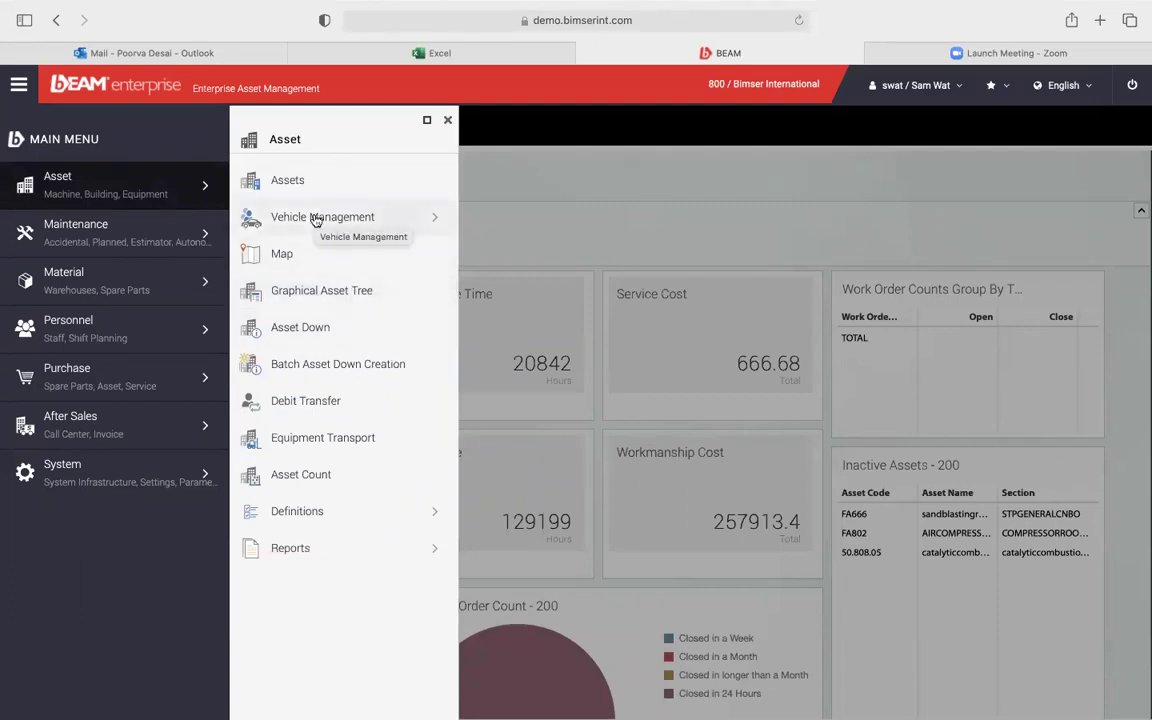
click(200, 232)
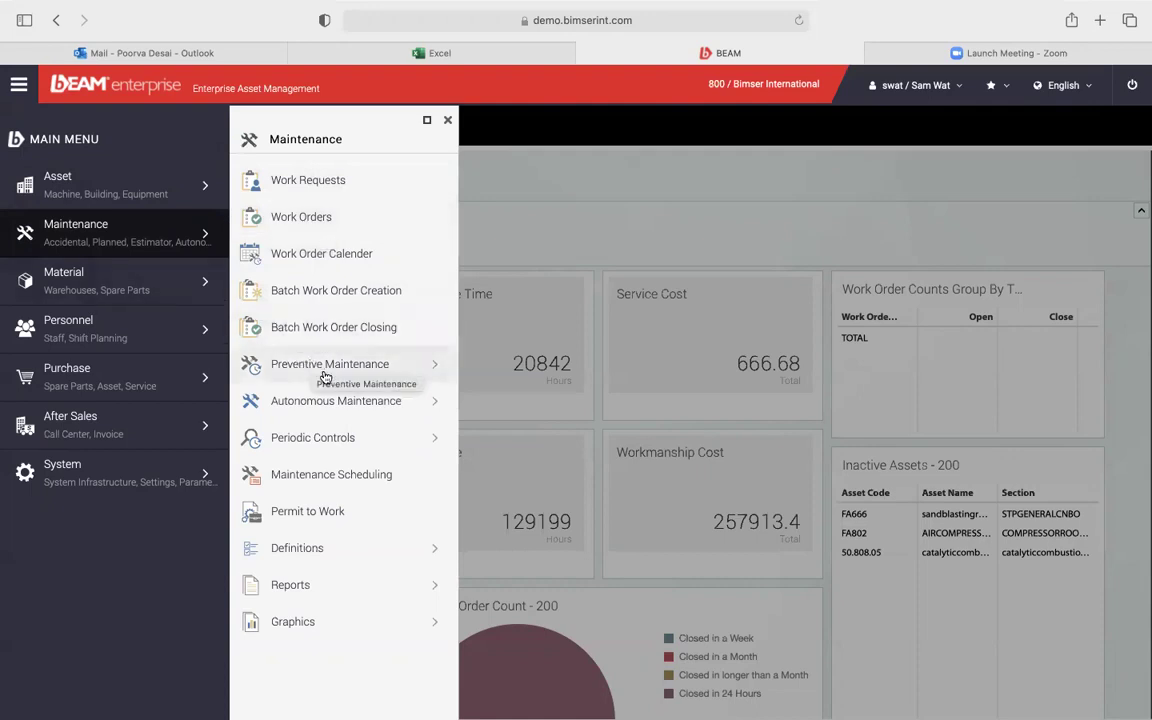
click(170, 278)
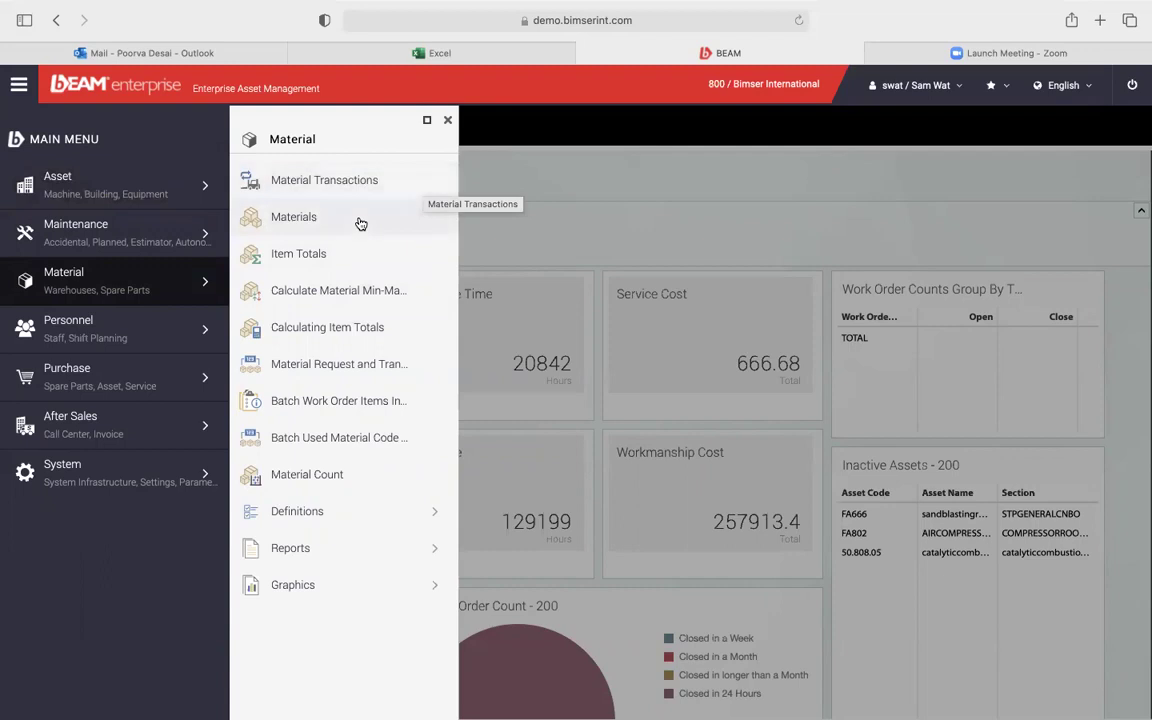
click(129, 335)
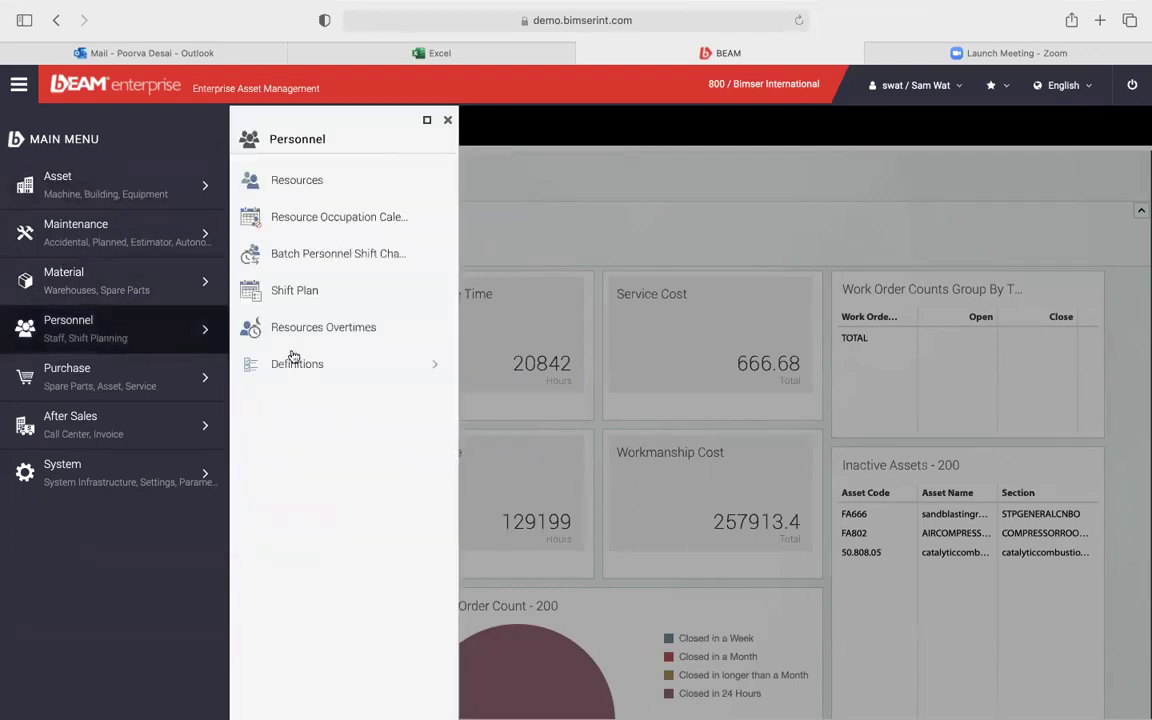
click(447, 120)
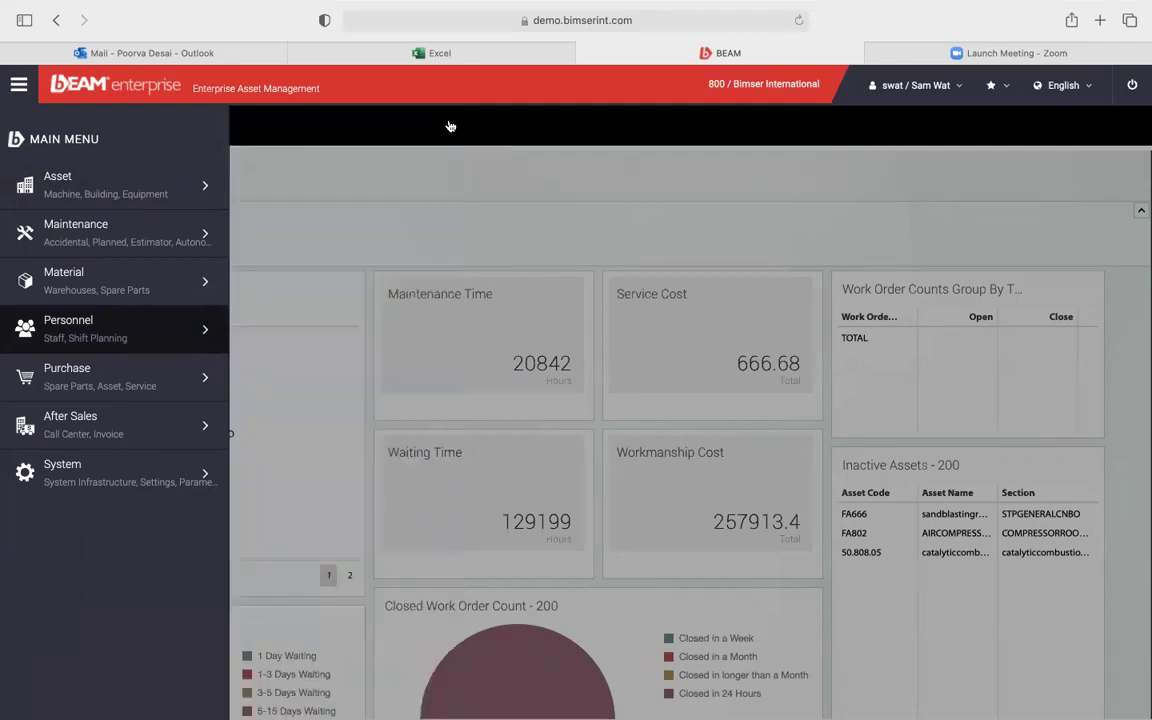
View the asset map and the floor plan with asset markers in the Graphical Asset Tree
click(207, 188)
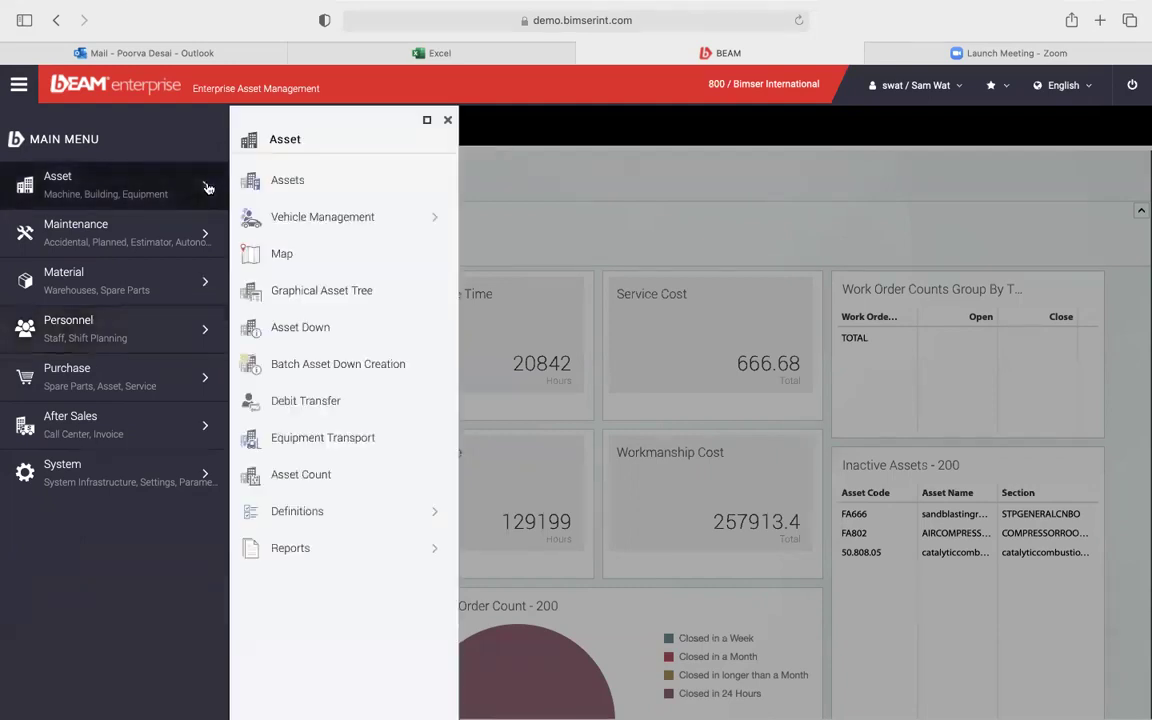
click(318, 251)
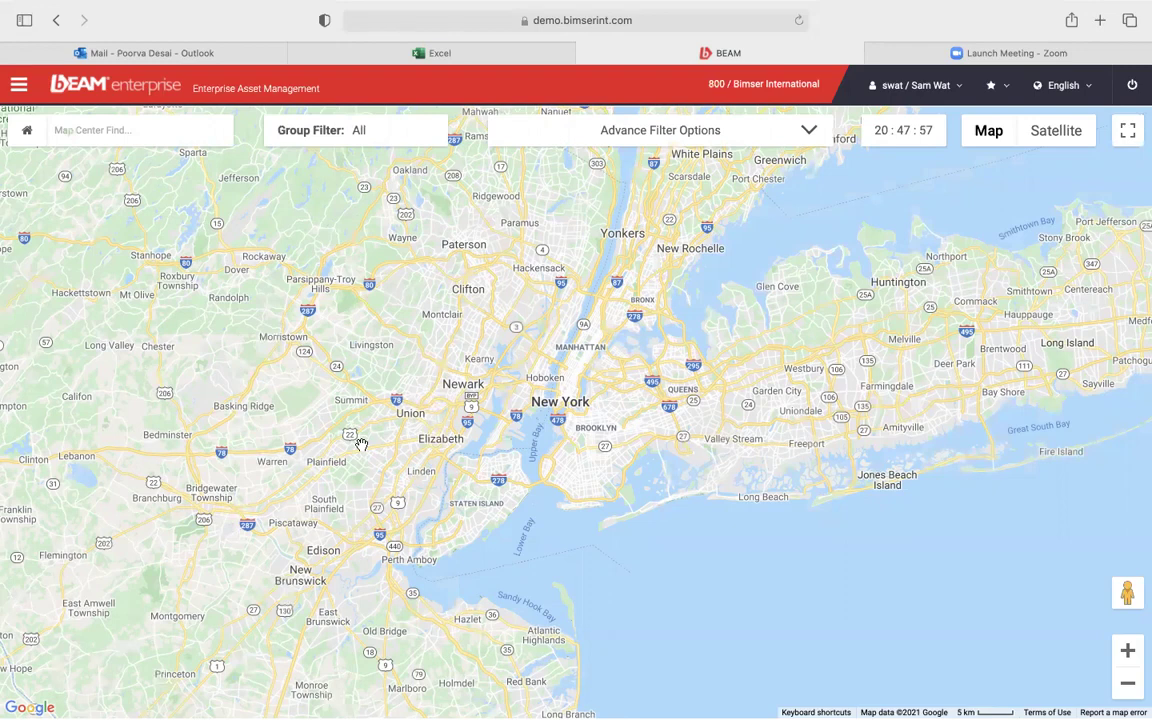
click(22, 95)
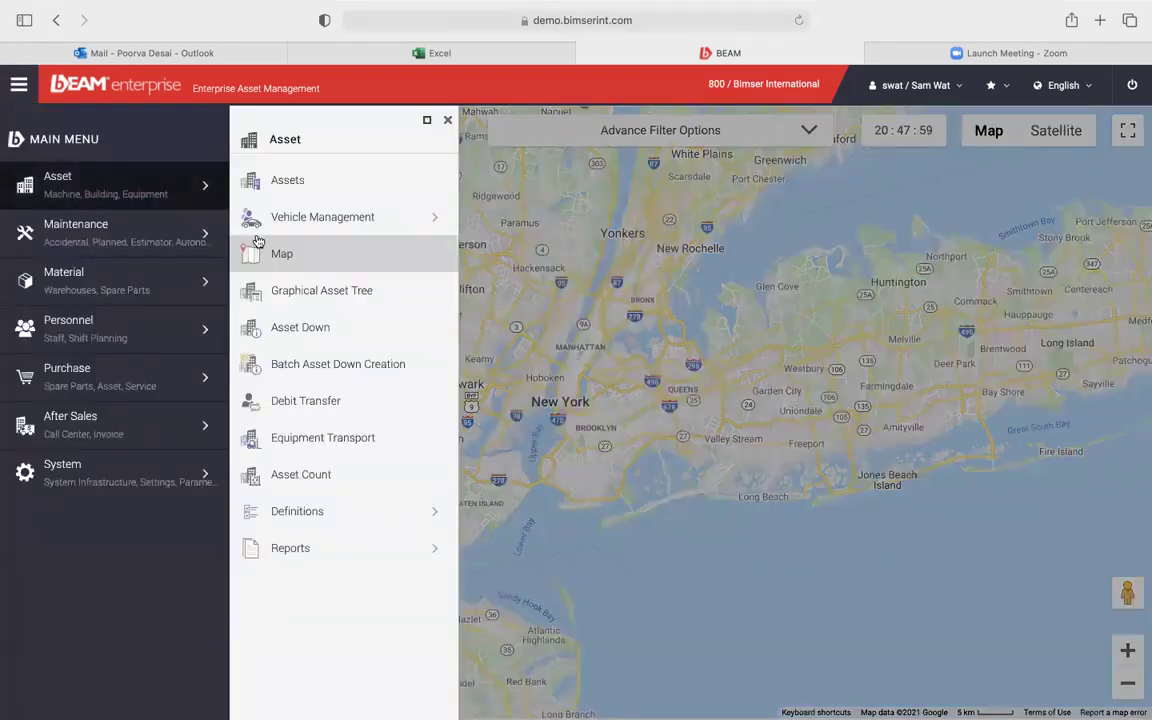
click(320, 265)
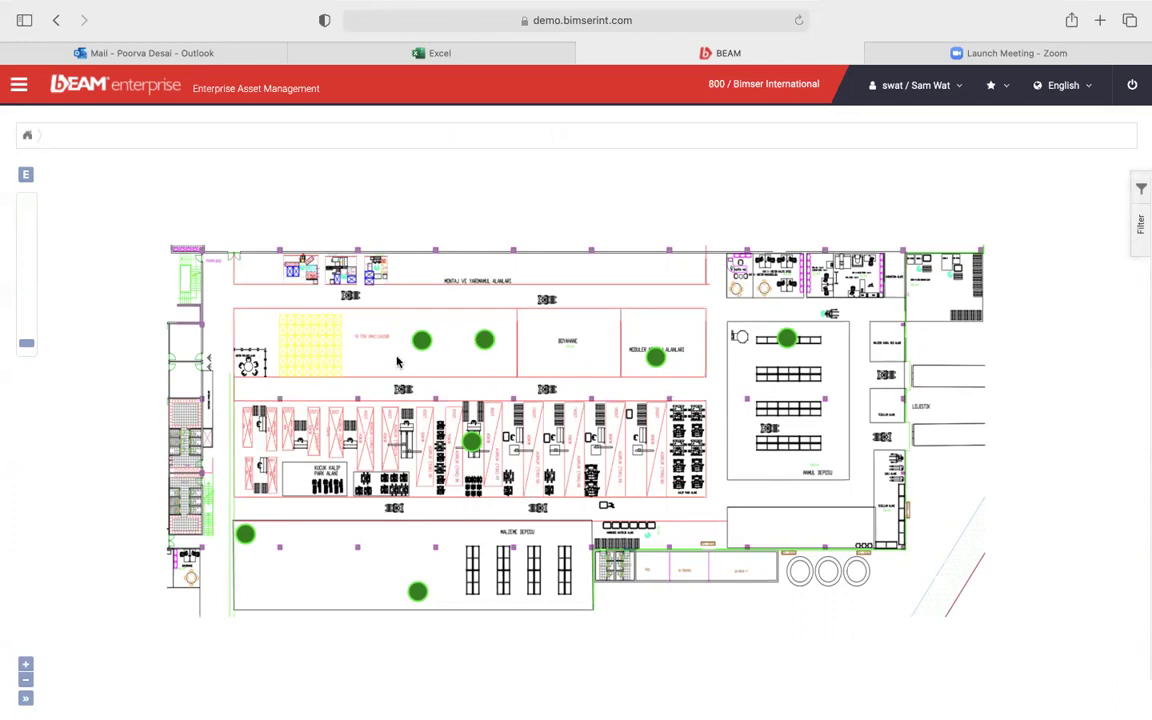
mouse_move(421, 345)
Open the equipment list of the Asset module
click(27, 89)
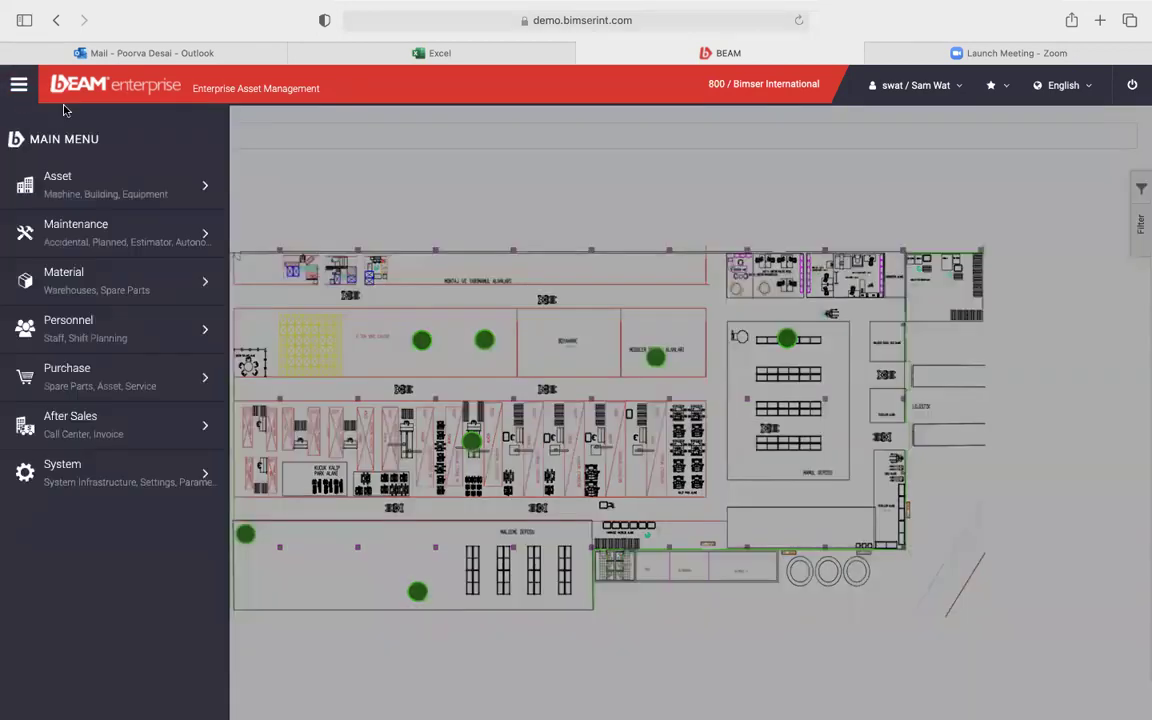
click(163, 170)
click(285, 186)
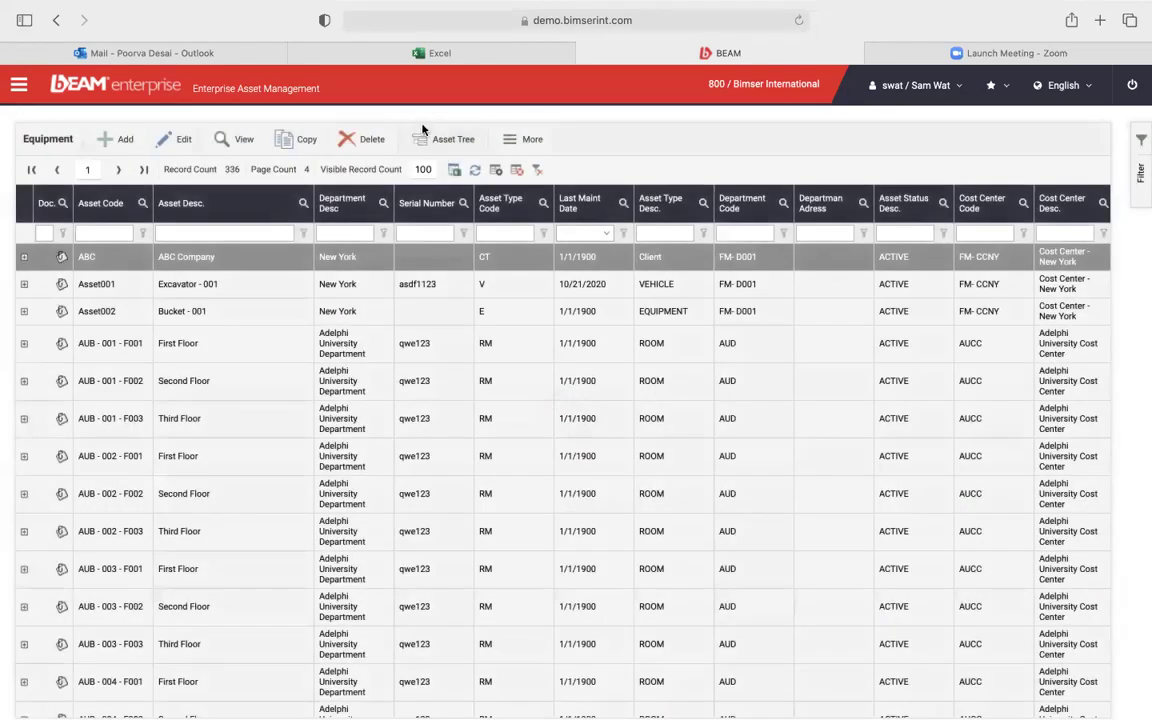
Show the asset tree and expand Bimser International through Operation Chicago and Cost Center - New York down to the New York department's assets
click(436, 143)
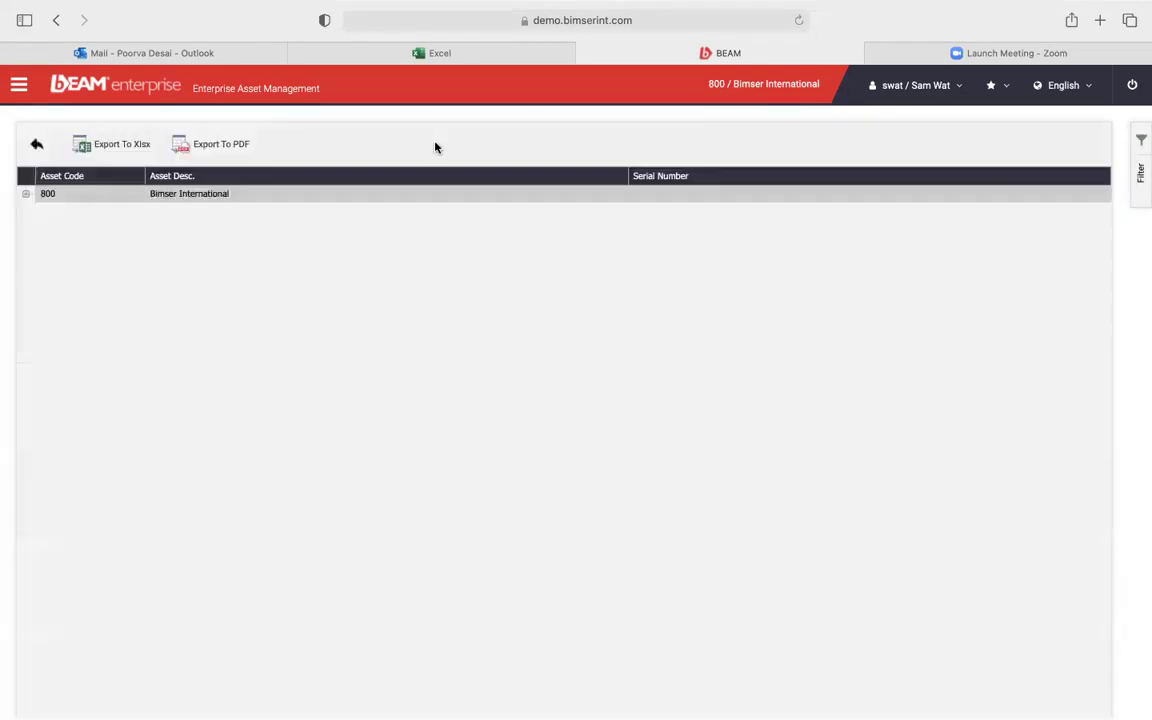
click(27, 195)
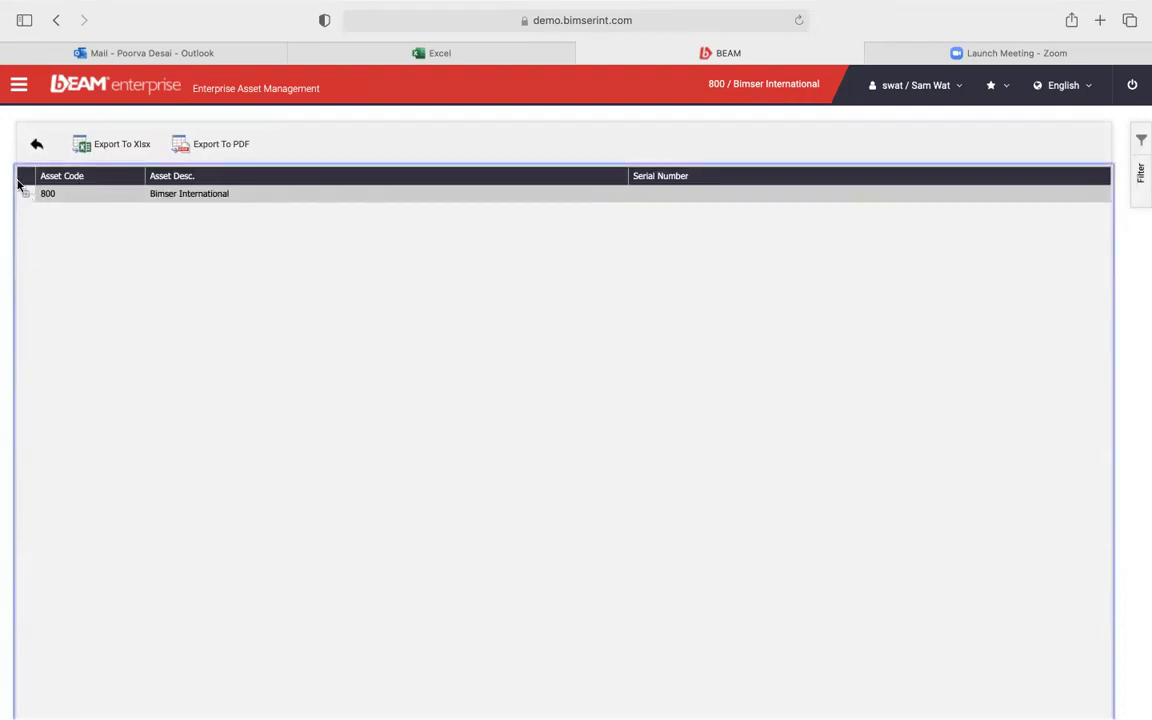
click(28, 197)
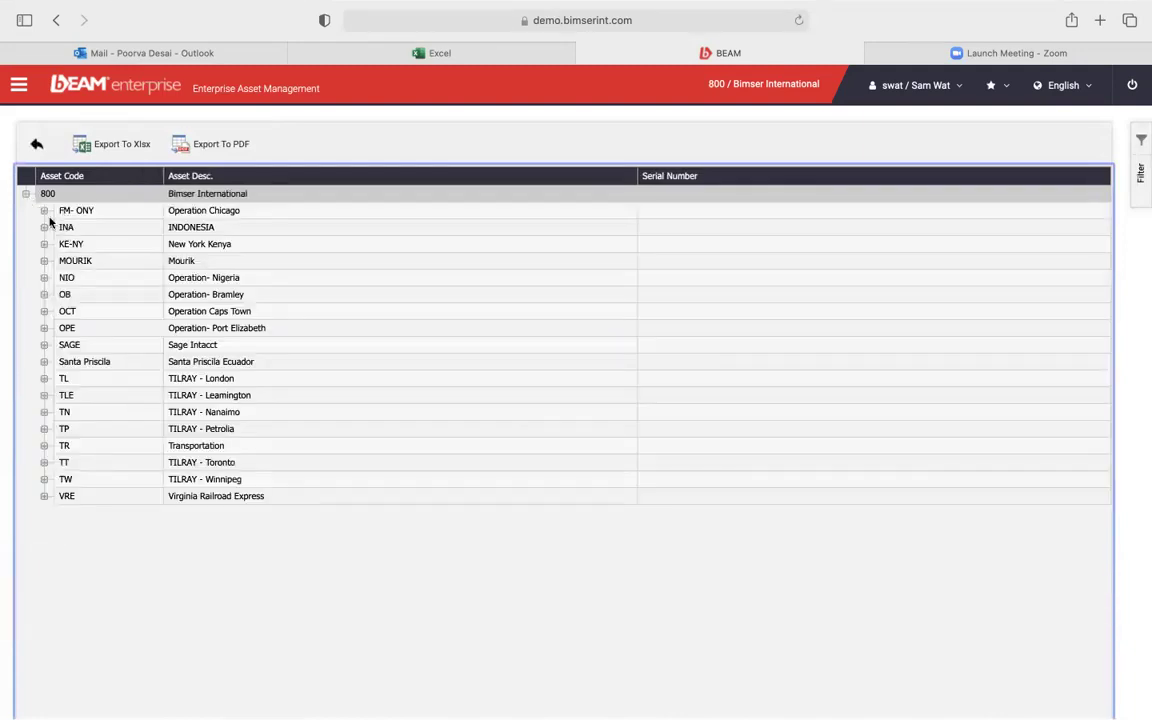
click(44, 211)
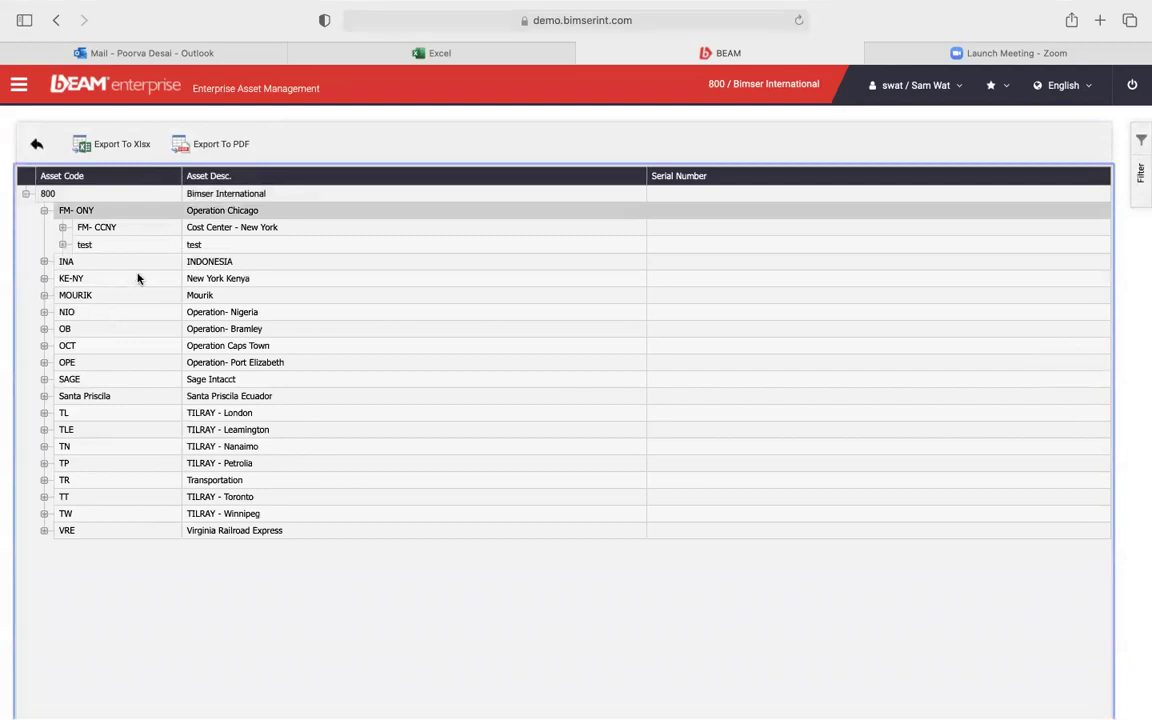
click(63, 228)
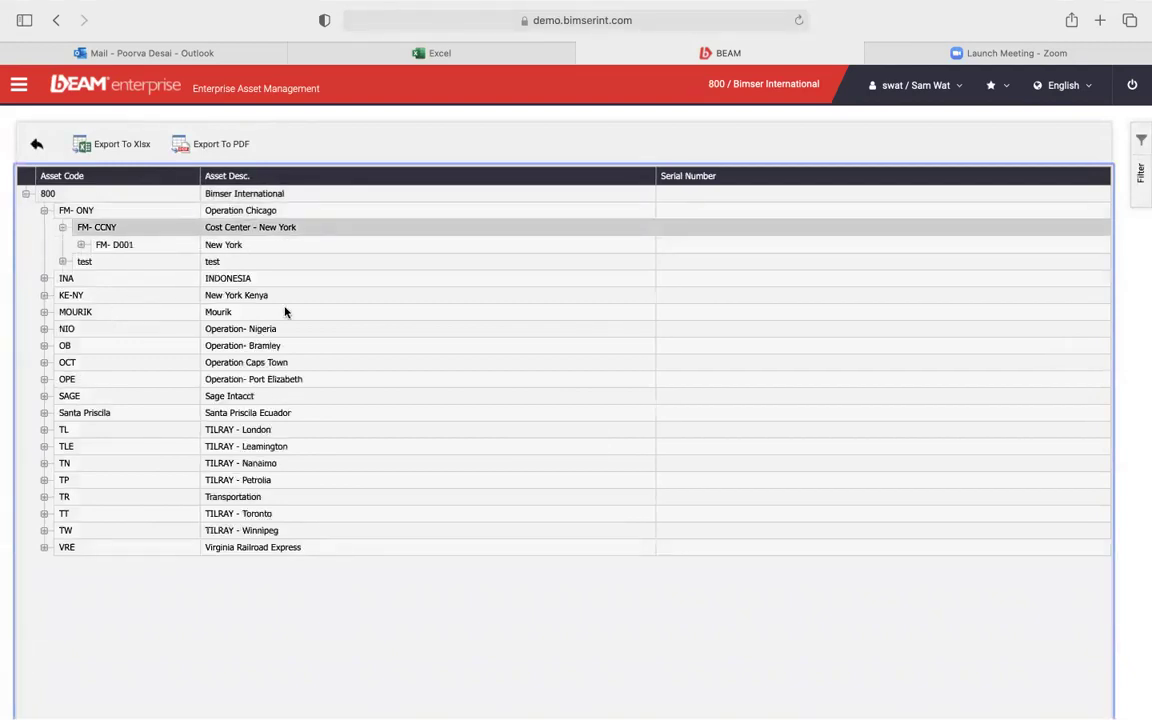
click(86, 246)
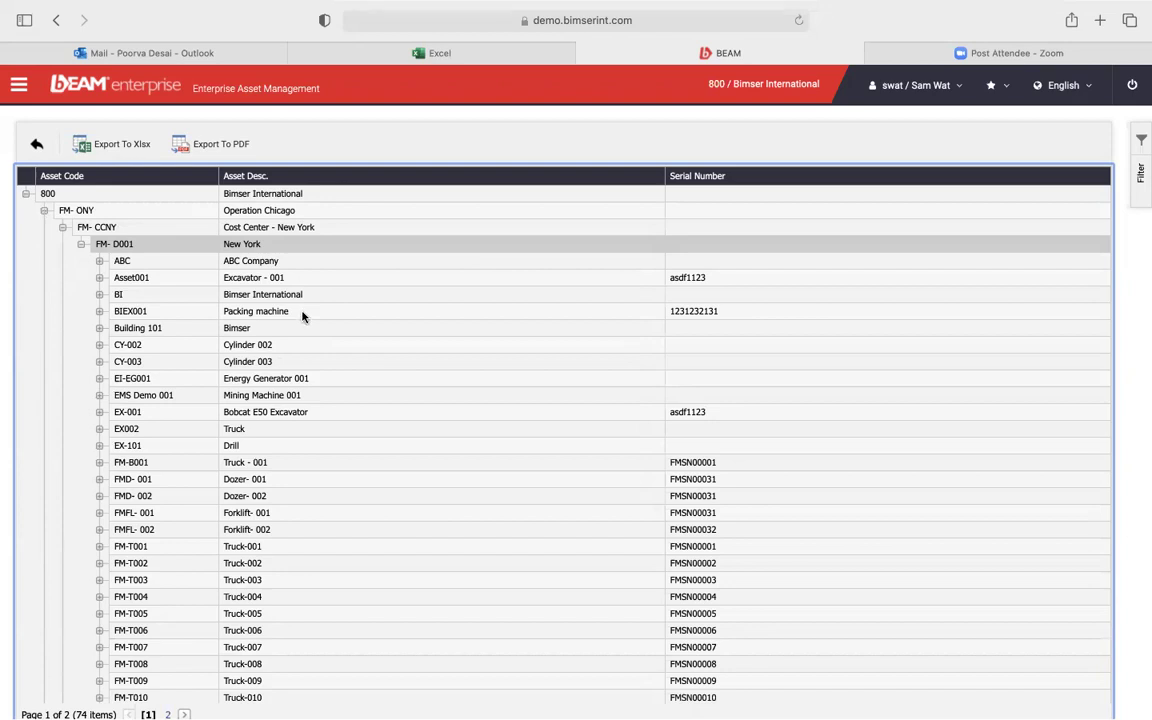
Return to the equipment list and open the record of asset Asset001, Excavator - 001
click(122, 150)
click(18, 85)
click(251, 180)
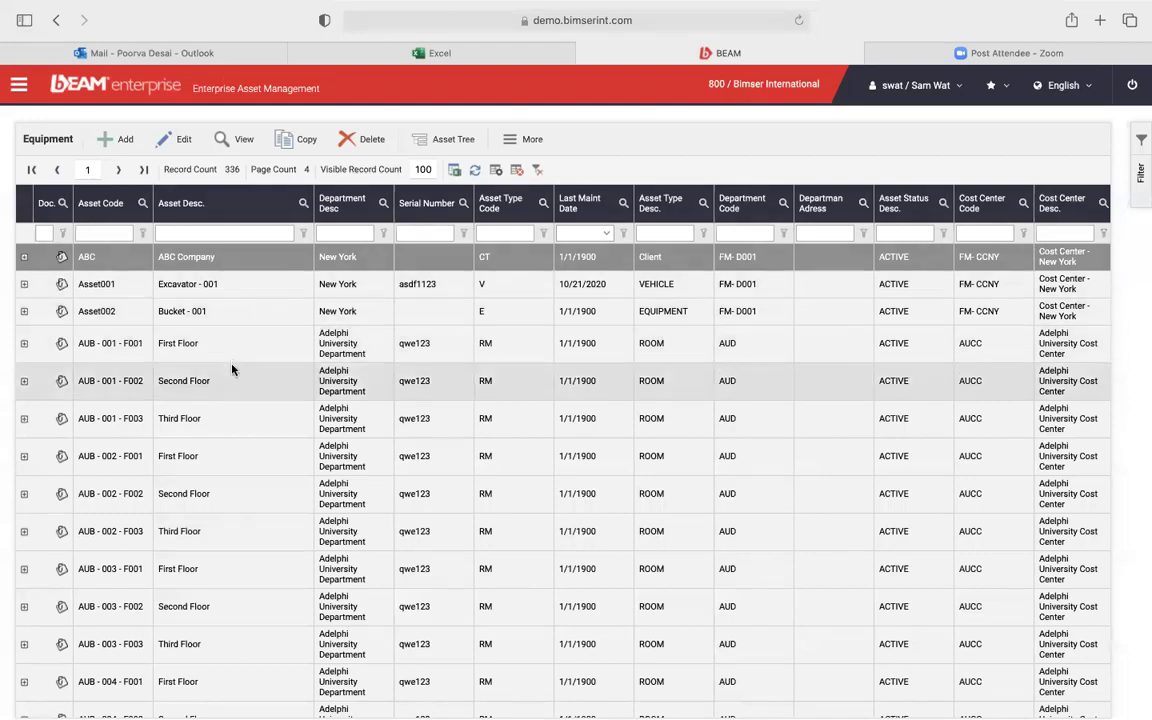
click(232, 289)
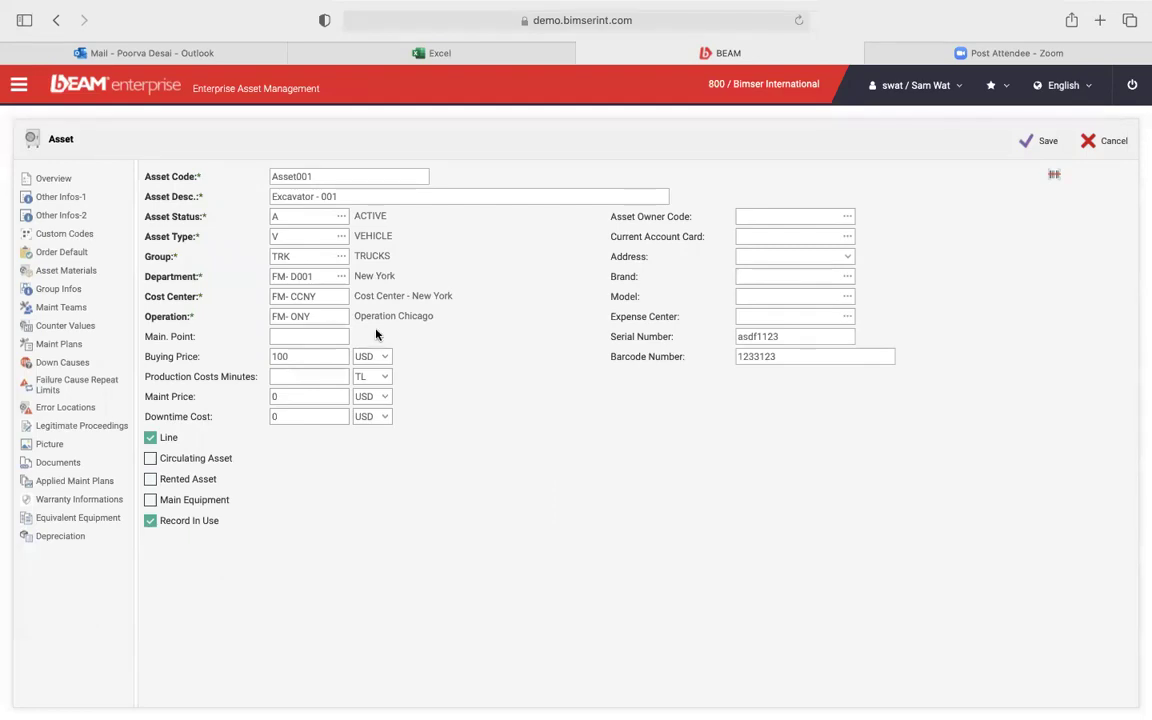
Re-enter A as the asset status of Excavator - 001
click(273, 215)
key(BackSpace)
text(A)
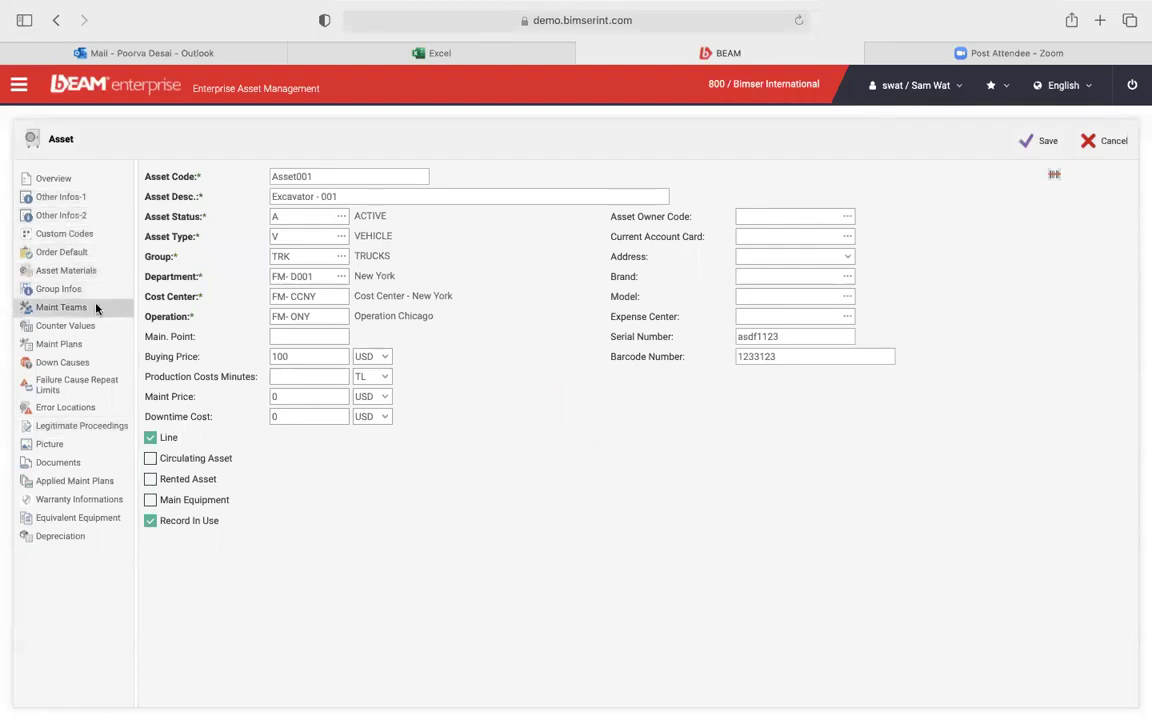
Review the excavator's asset materials, maintenance teams, legitimate proceedings, picture and attached documents
click(91, 274)
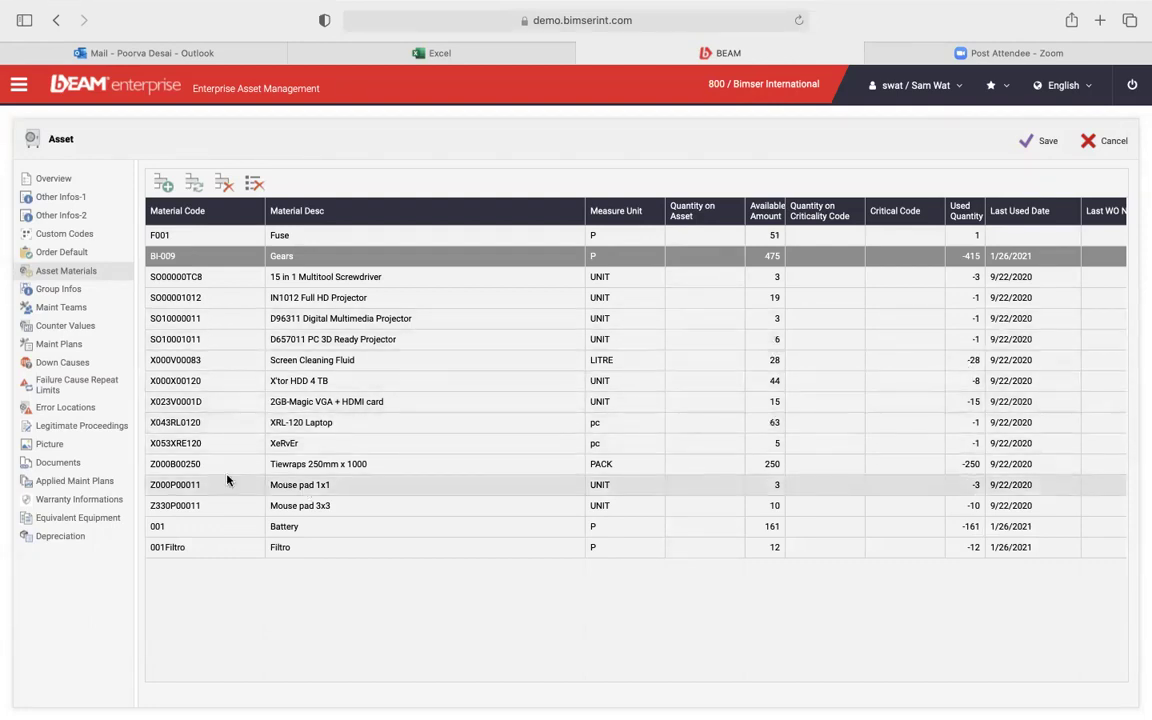
click(64, 312)
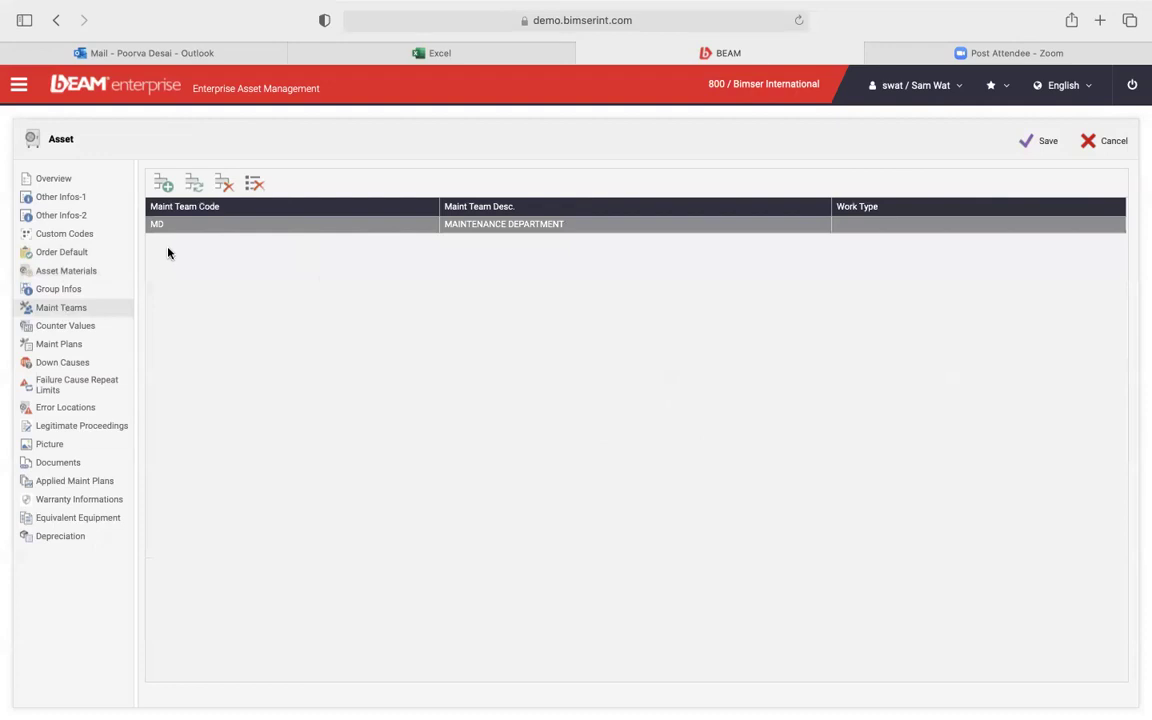
click(104, 432)
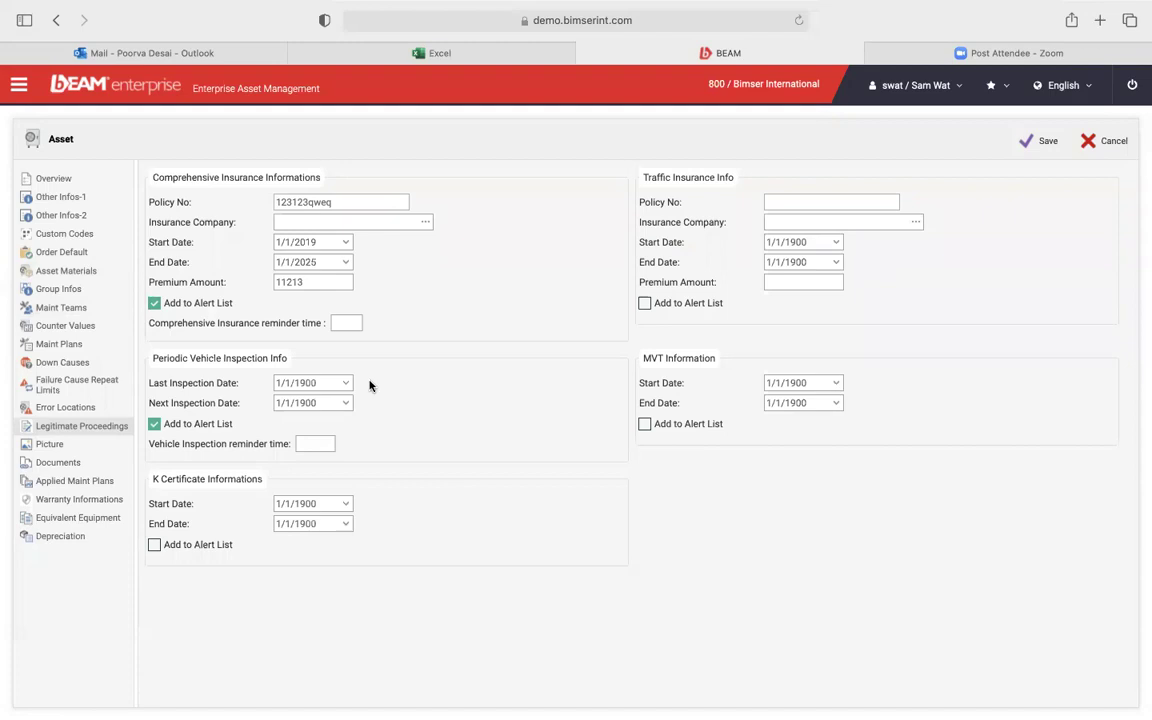
click(80, 446)
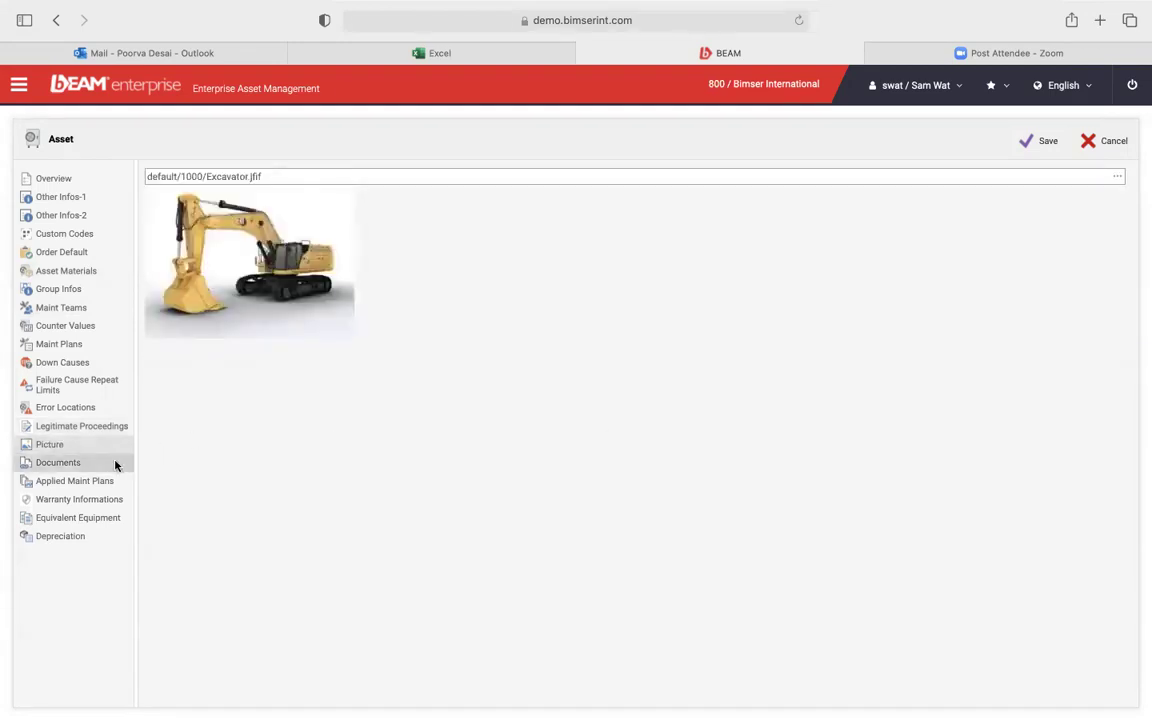
click(106, 464)
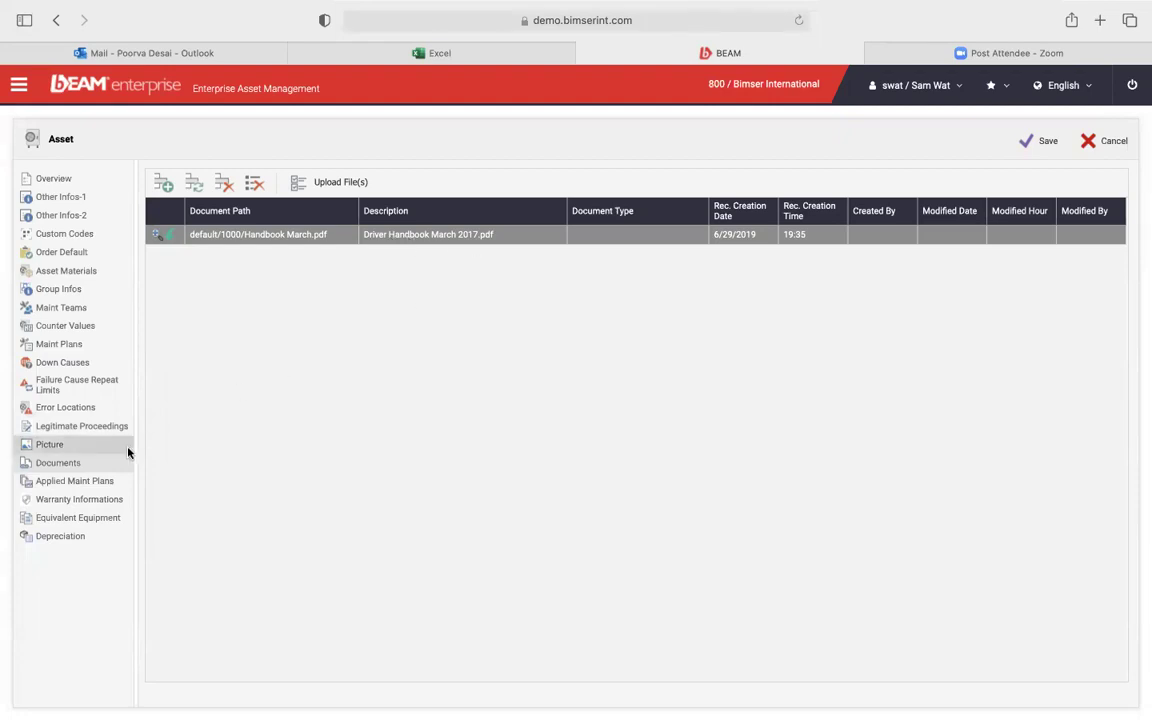
Examine the excavator's depreciation schedule and the available amortization account types, and return to the asset overview
click(93, 537)
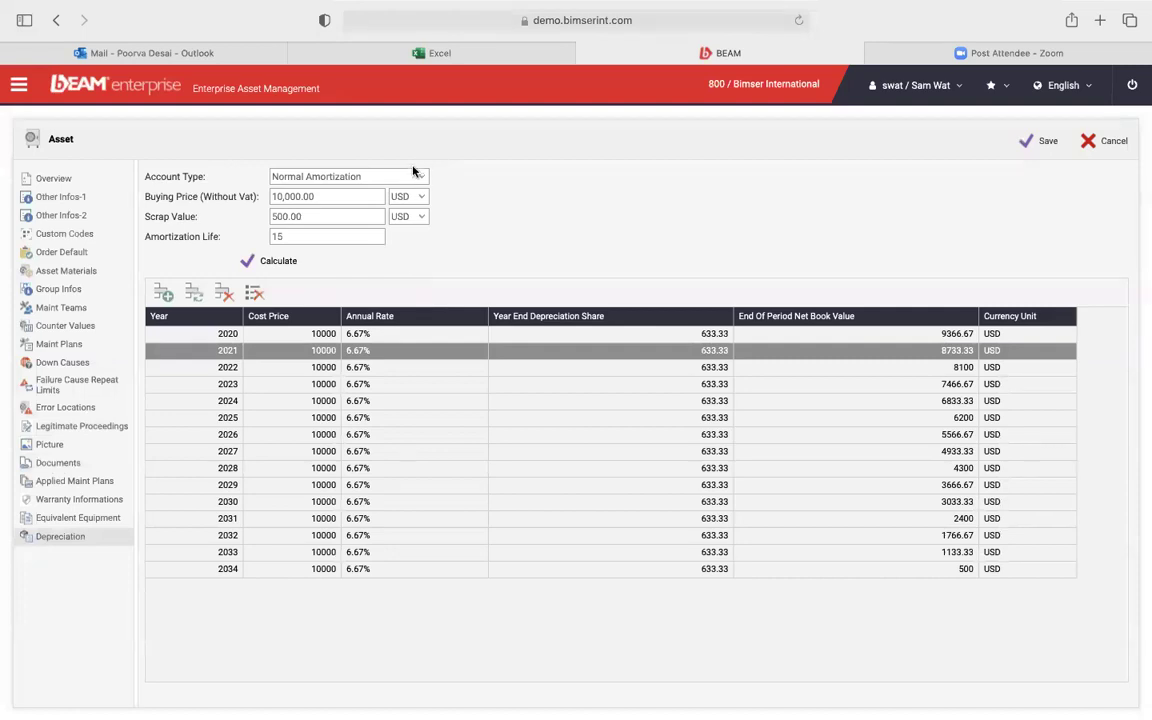
click(421, 179)
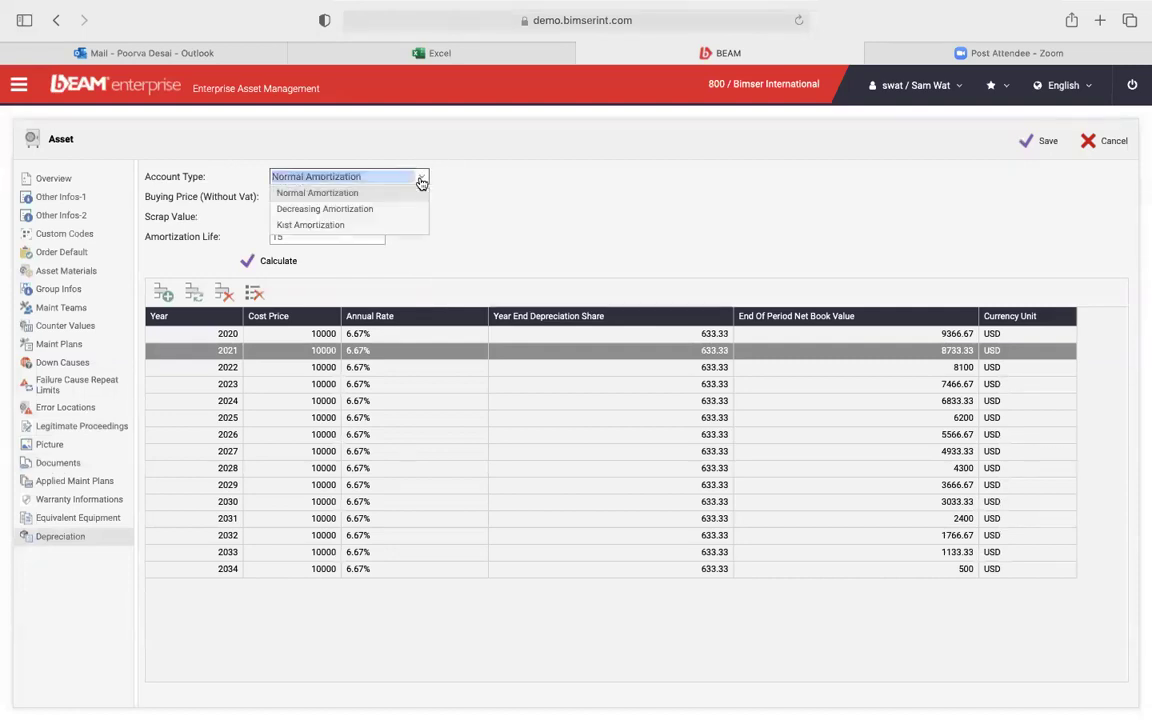
click(483, 197)
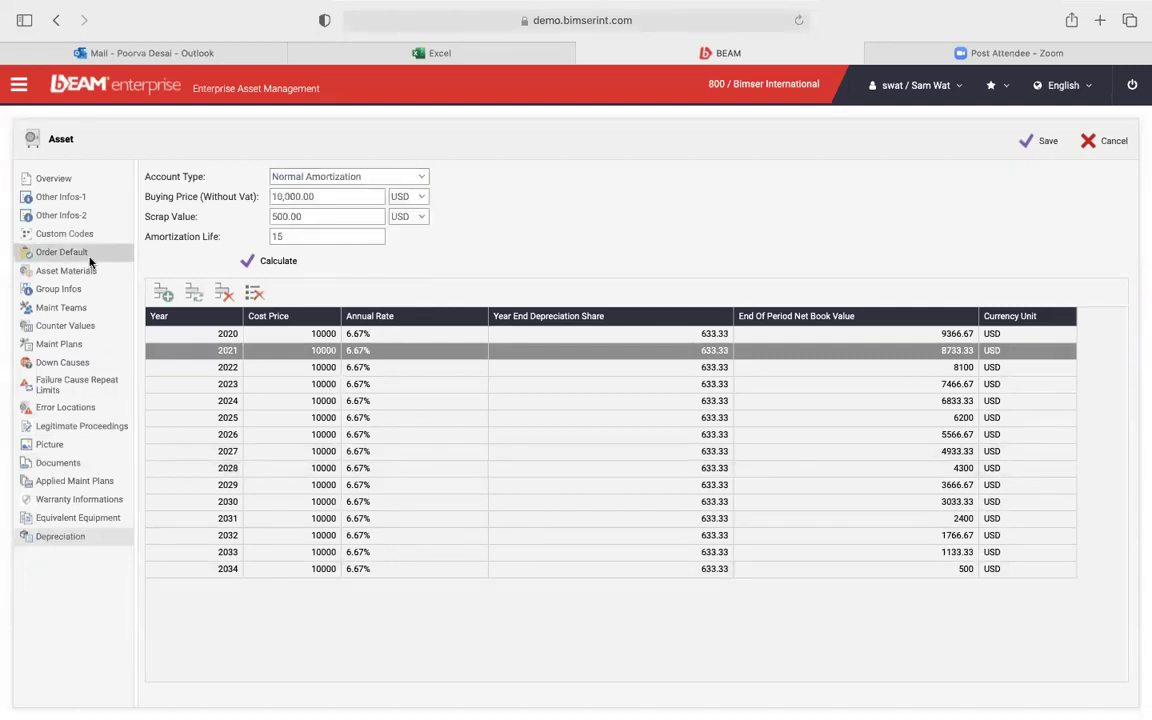
click(53, 178)
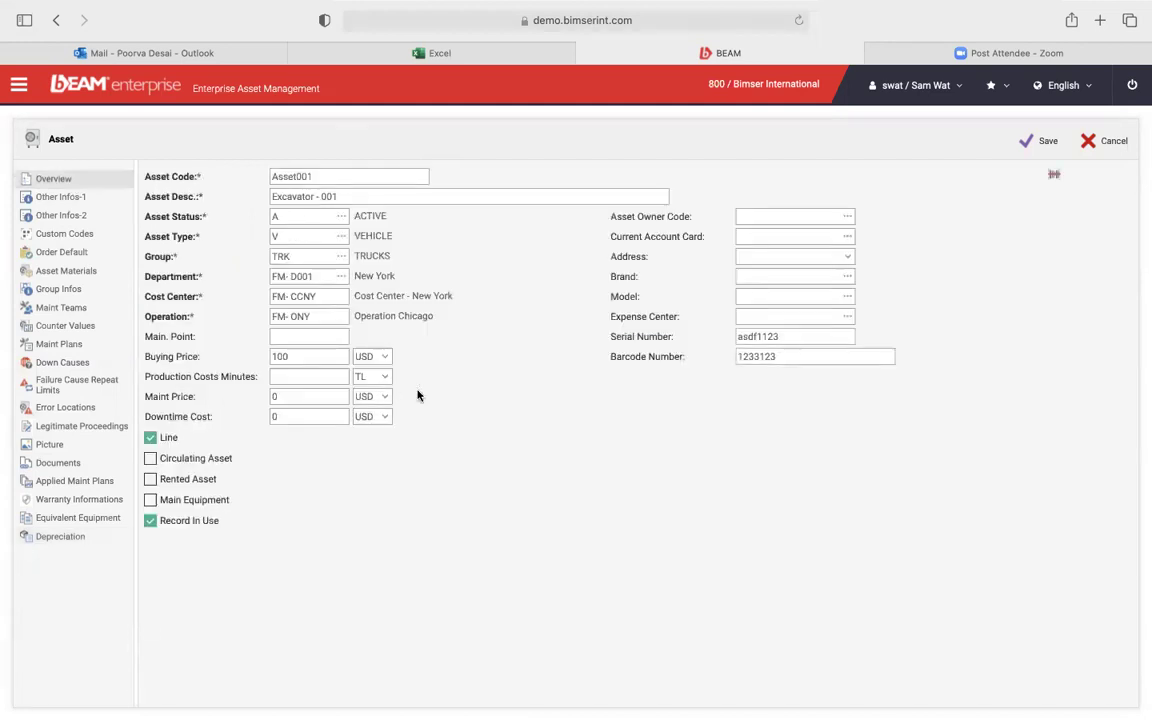
Open the Asset Status Report from the asset reports
click(18, 88)
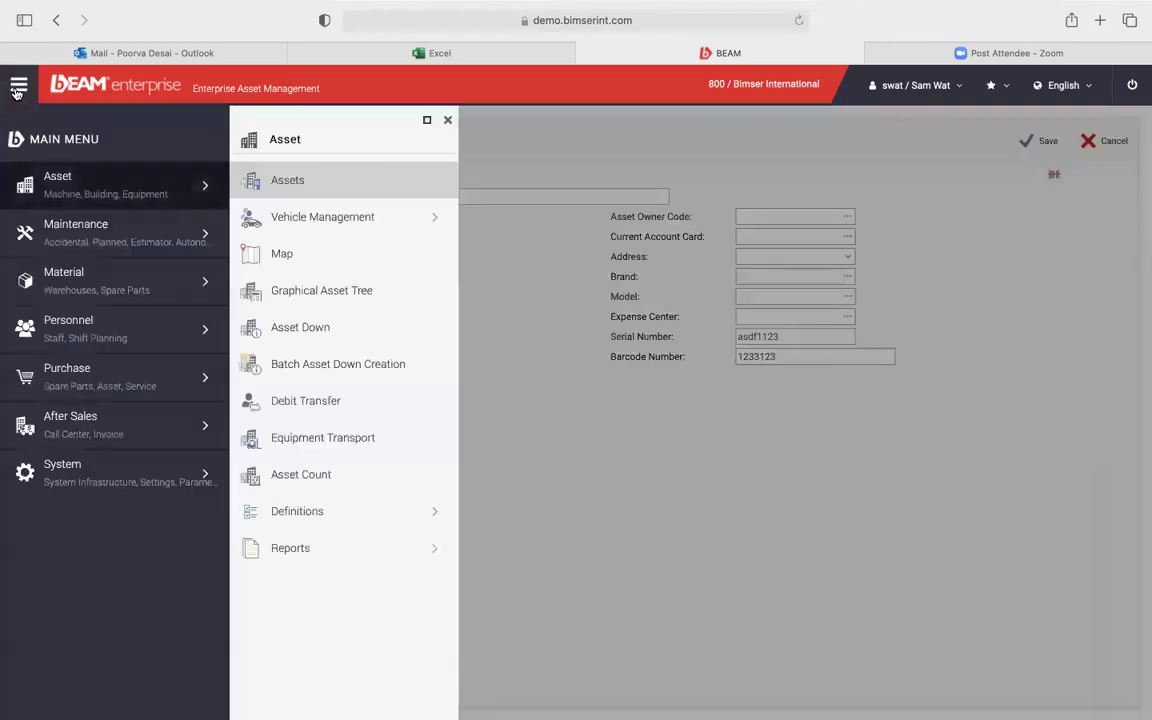
click(398, 556)
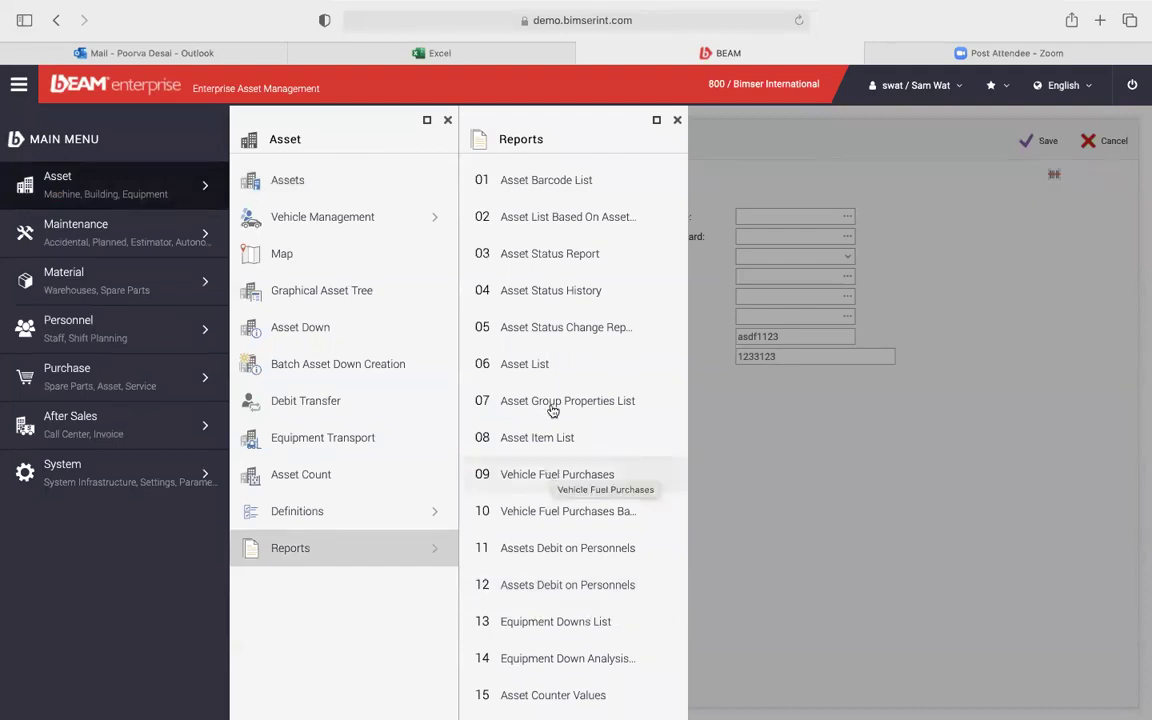
click(561, 260)
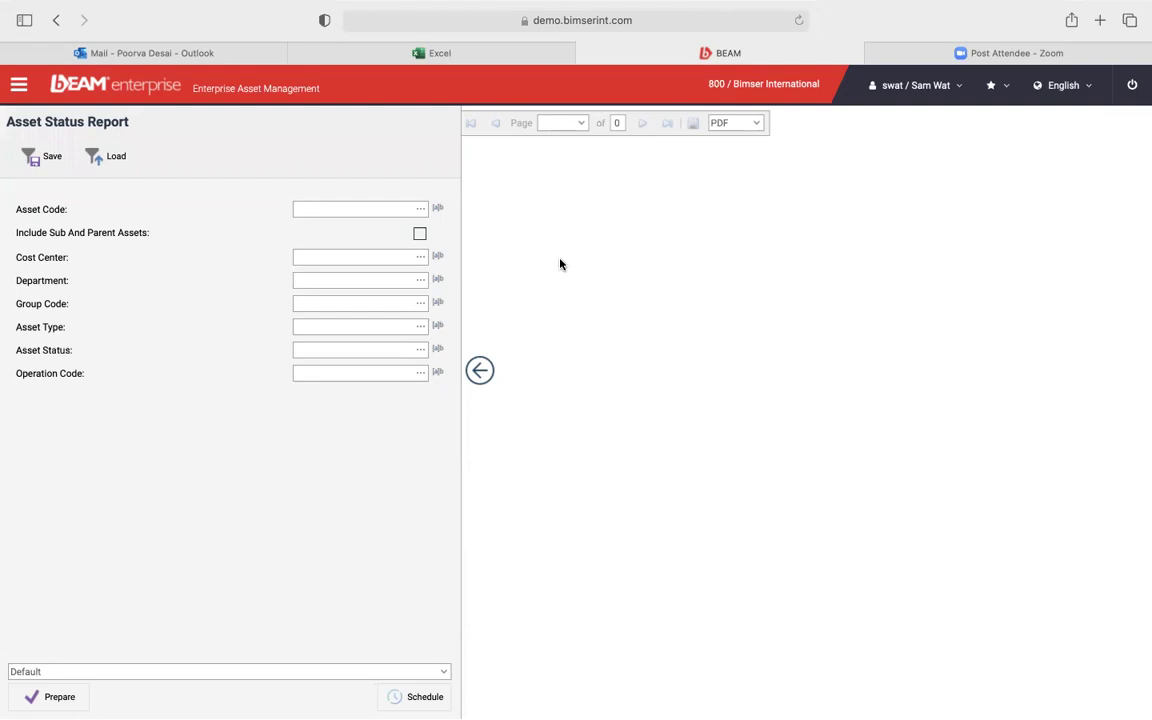
Examine the overview, schedule period and recipient options for a new scheduled Asset Status Report, and close the scheduling without saving
click(410, 695)
click(219, 164)
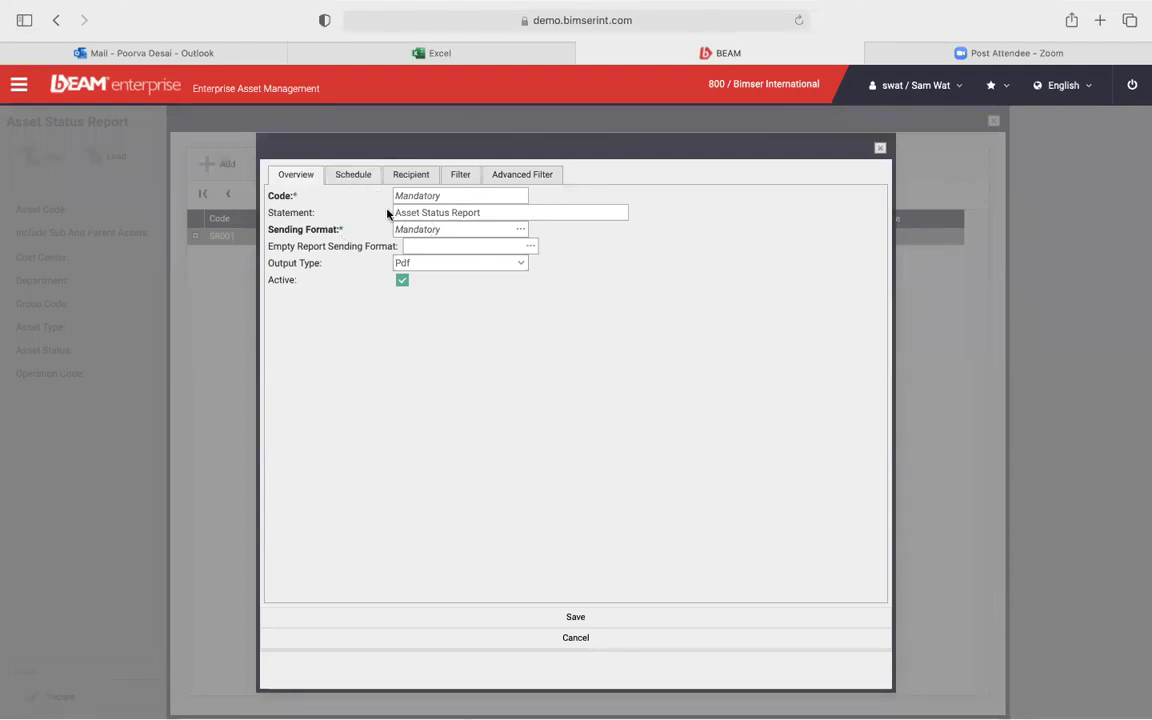
click(364, 176)
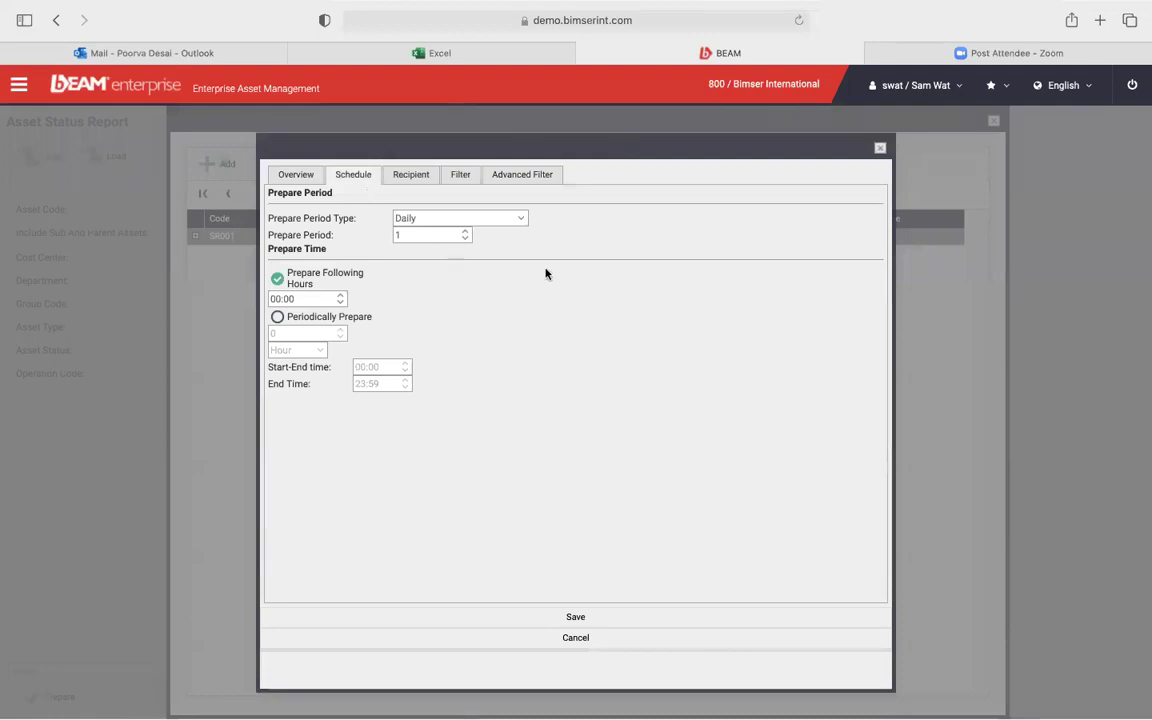
click(521, 219)
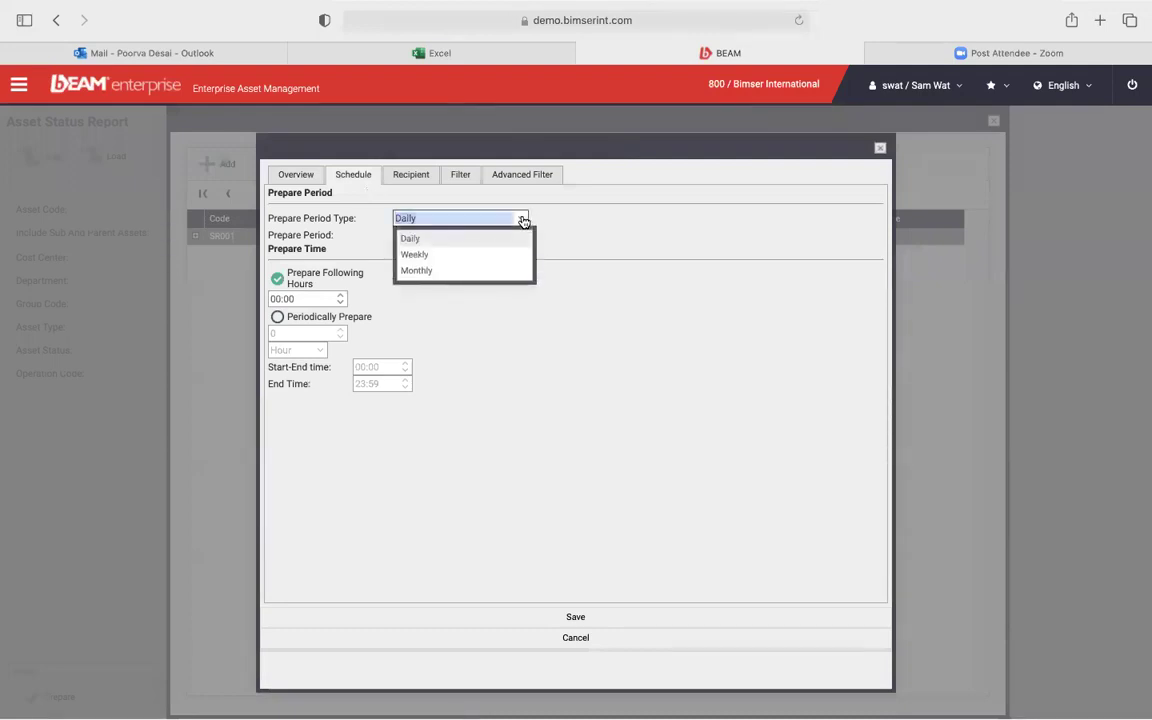
click(473, 301)
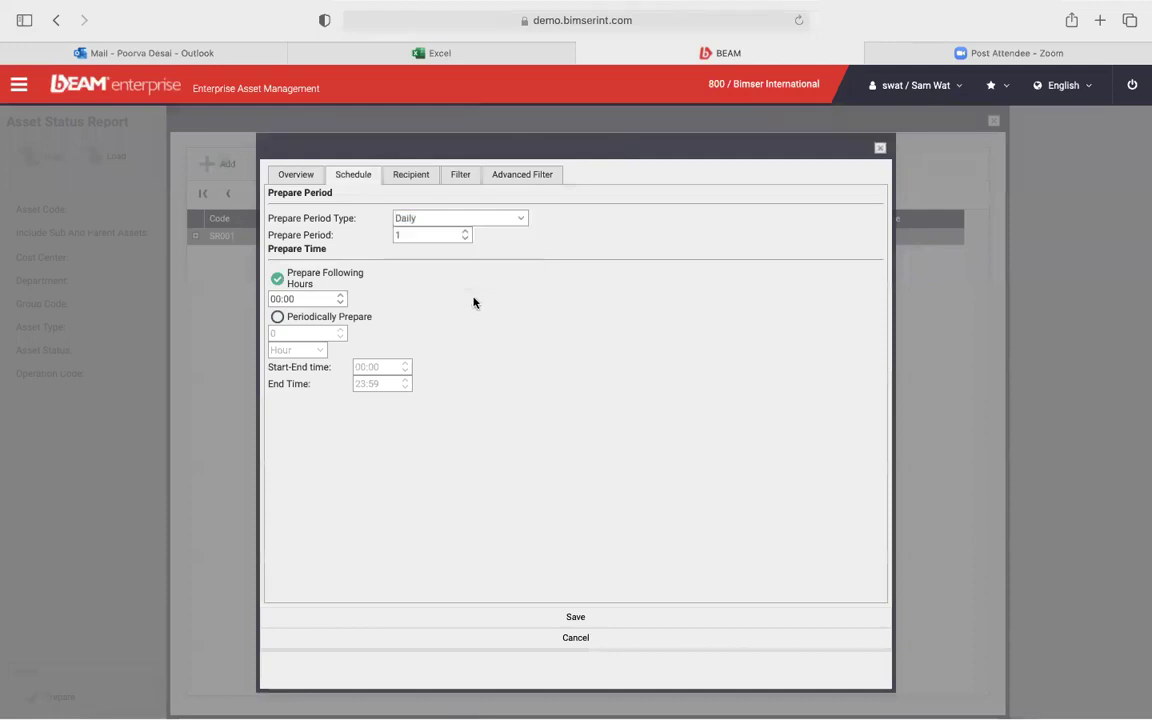
click(411, 180)
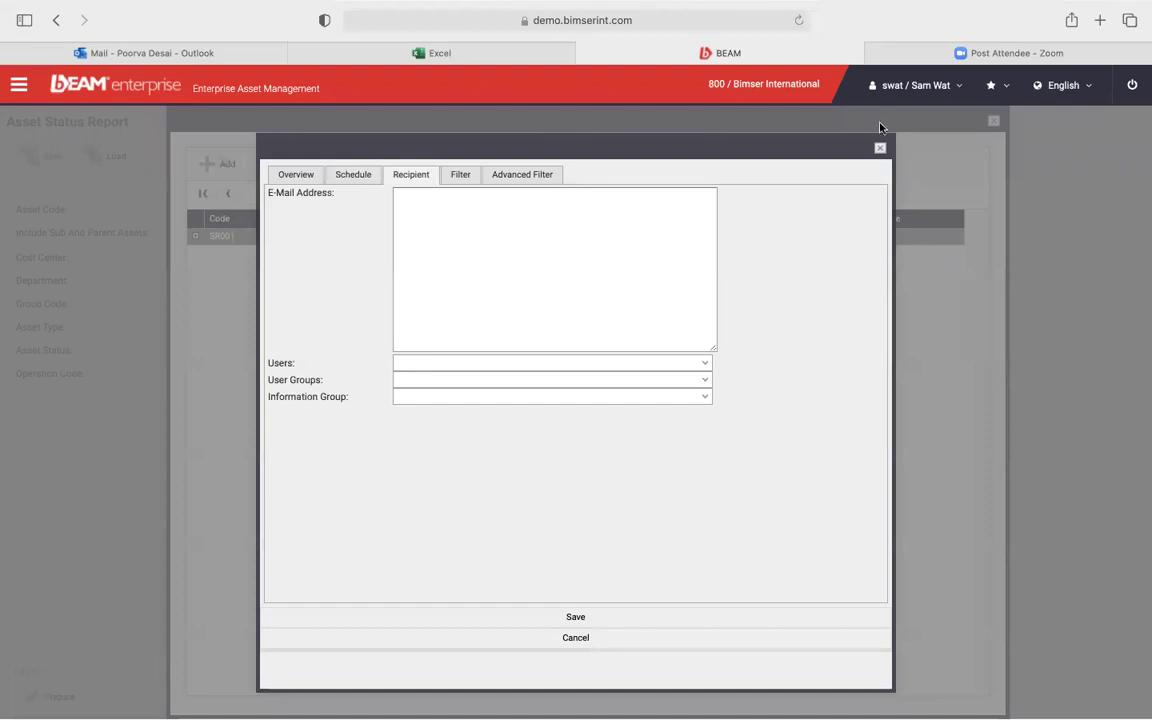
click(880, 150)
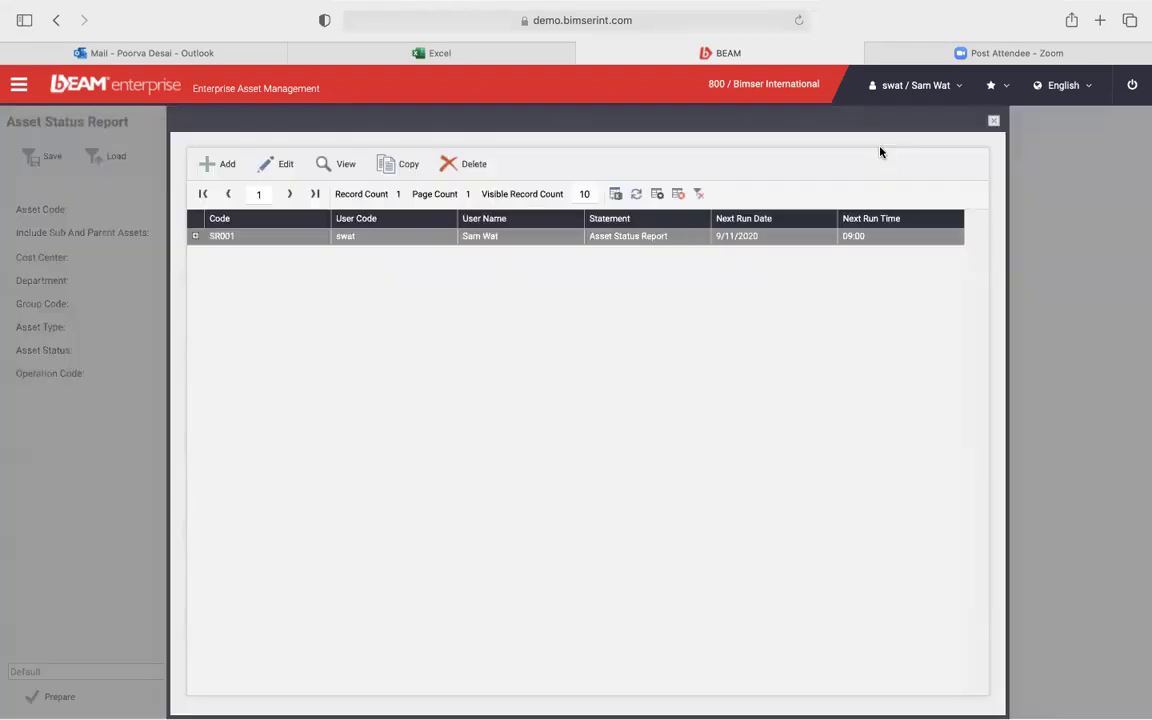
click(994, 122)
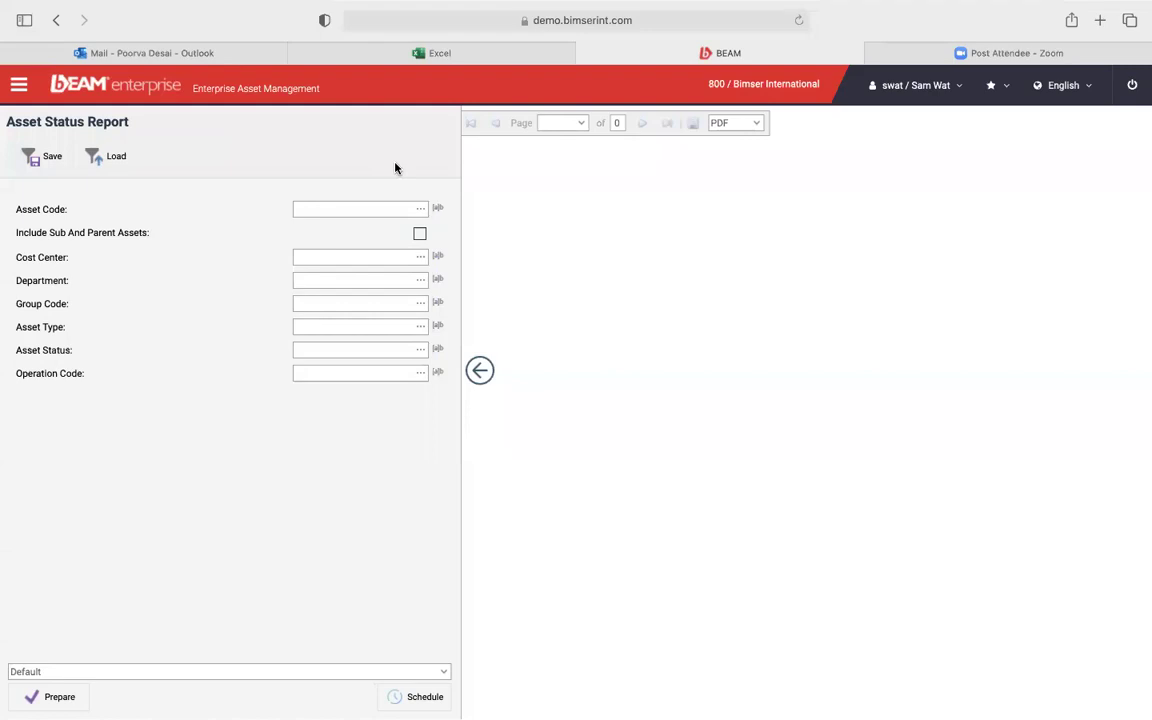
Prepare the Asset Status Report for asset Asset002, Bucket - 001
click(419, 211)
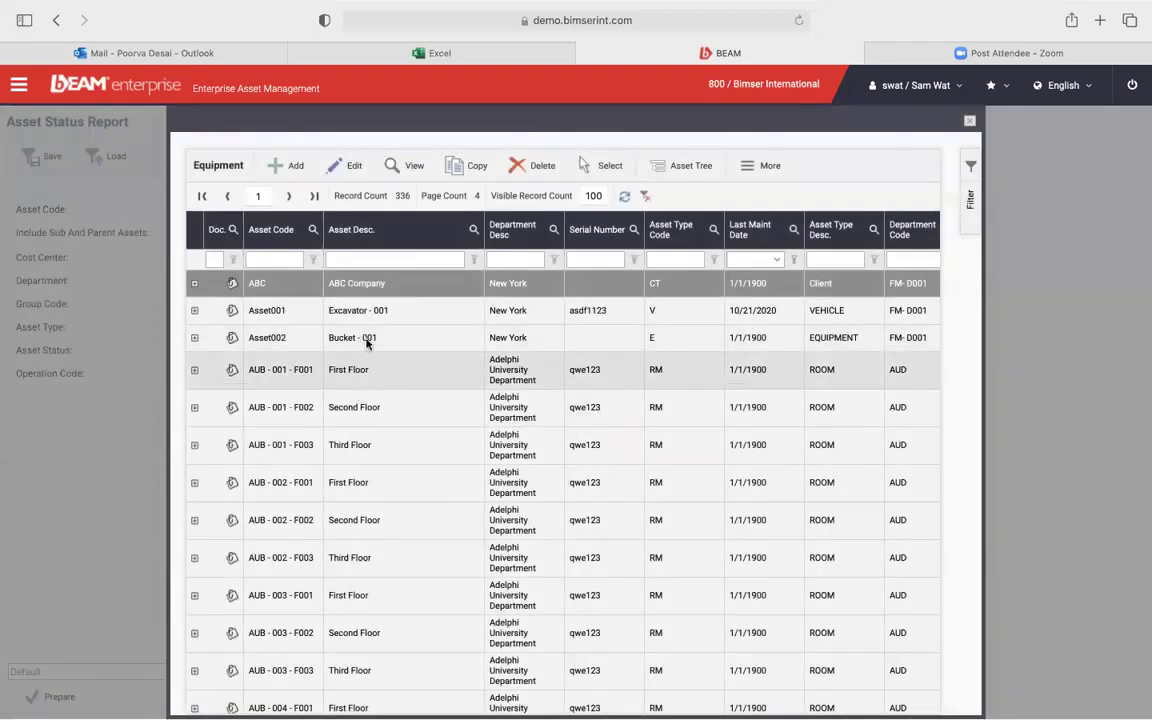
double_click(362, 340)
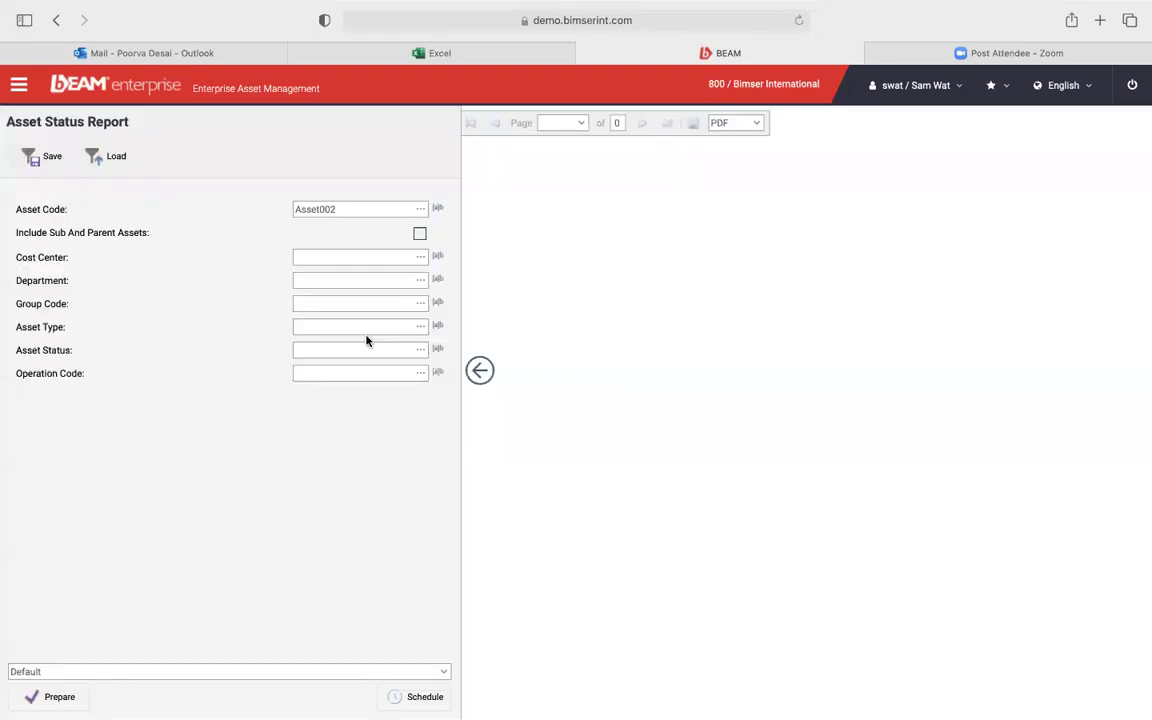
click(50, 697)
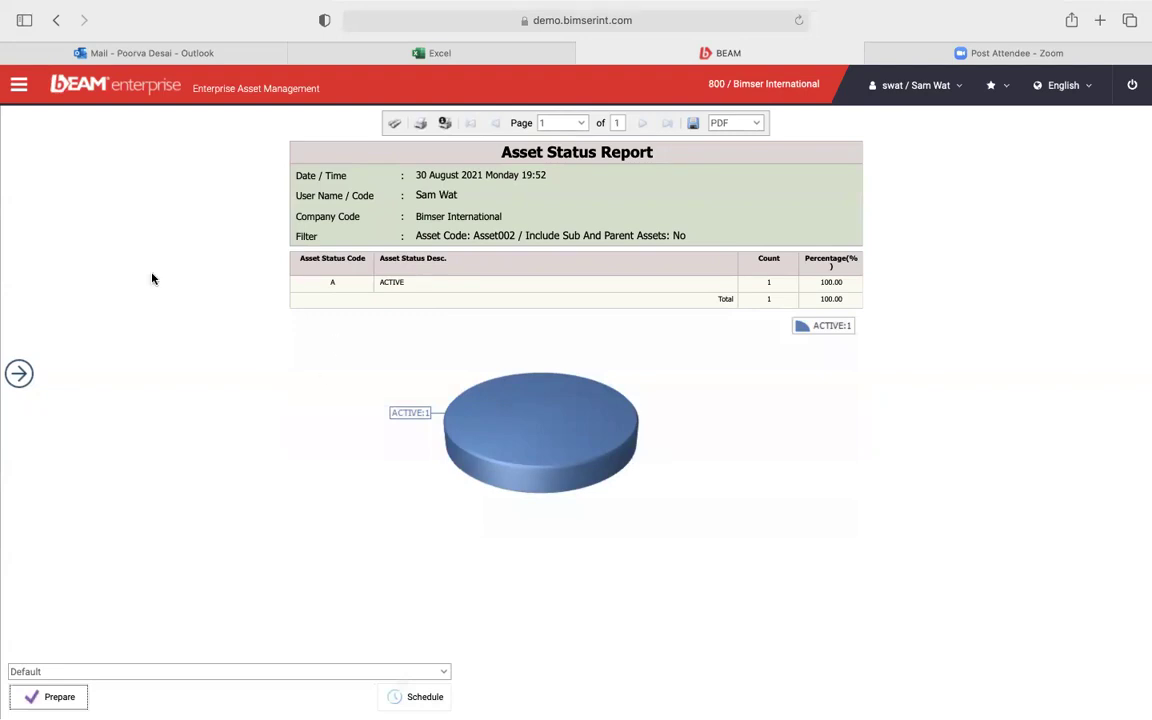
Review the functions available under Vehicle Management in the Asset module
click(19, 85)
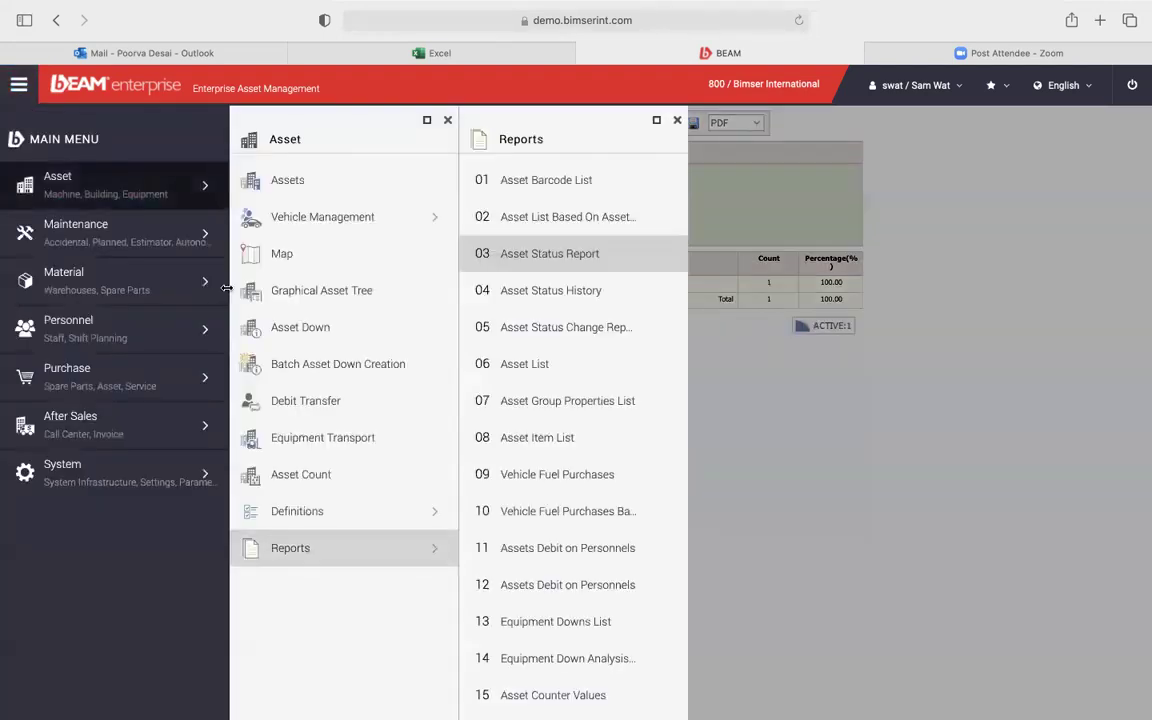
click(676, 123)
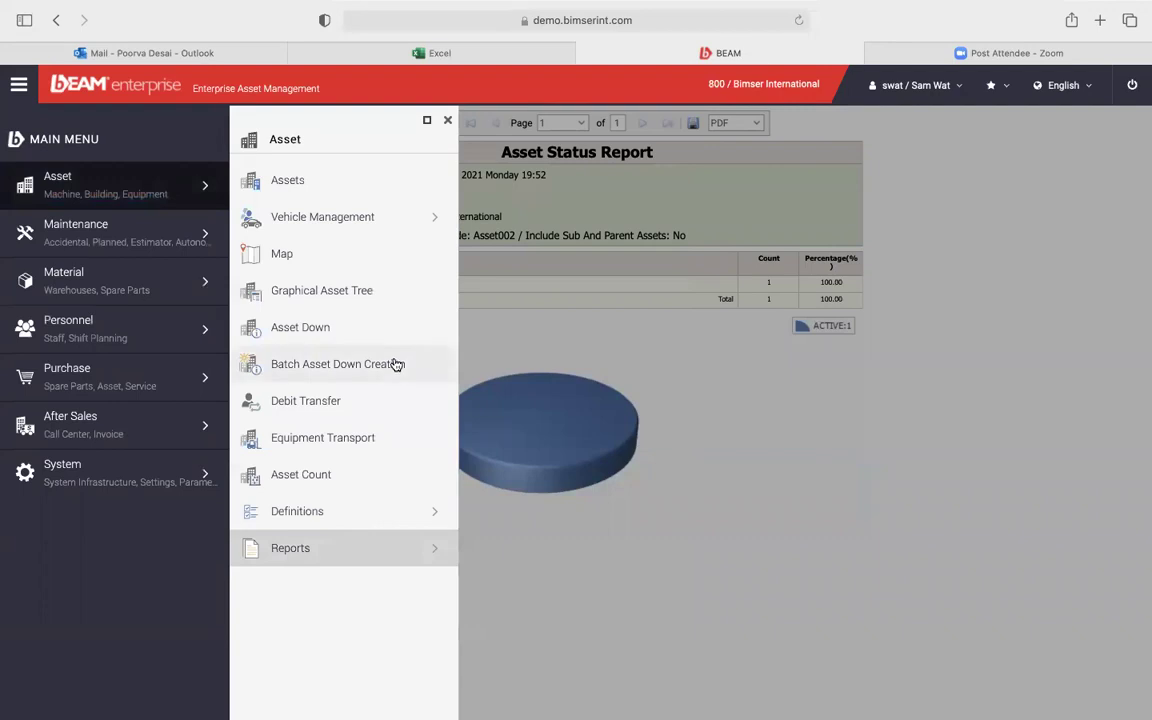
click(398, 229)
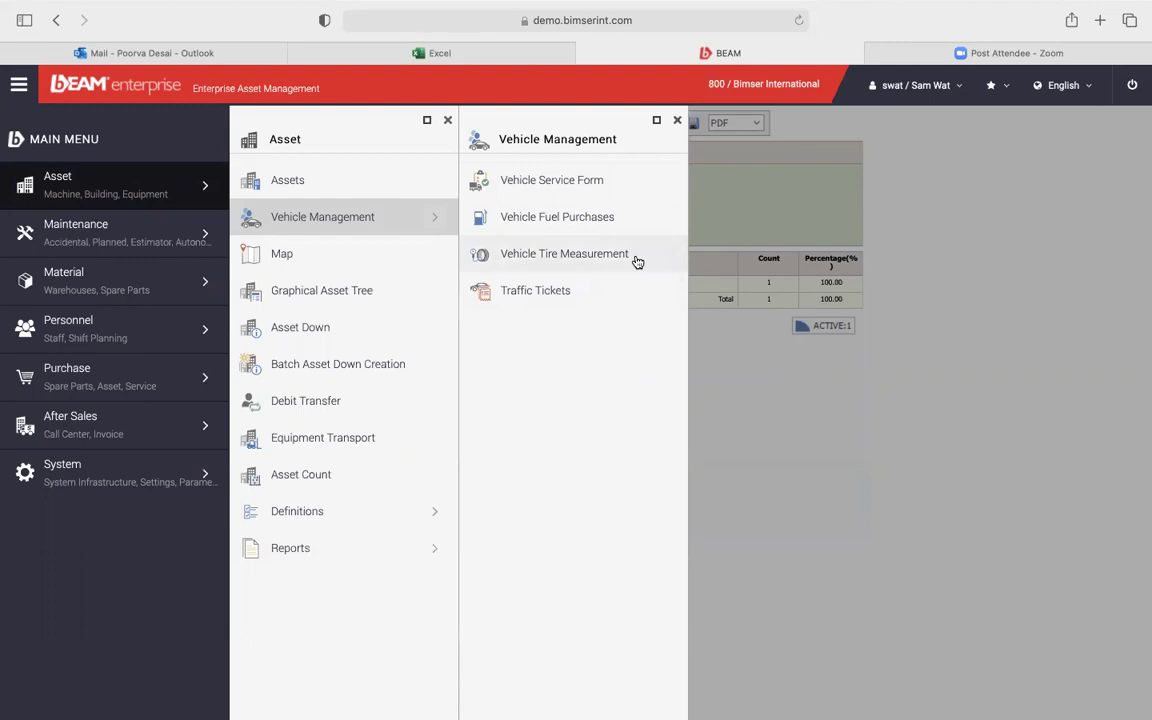
click(677, 121)
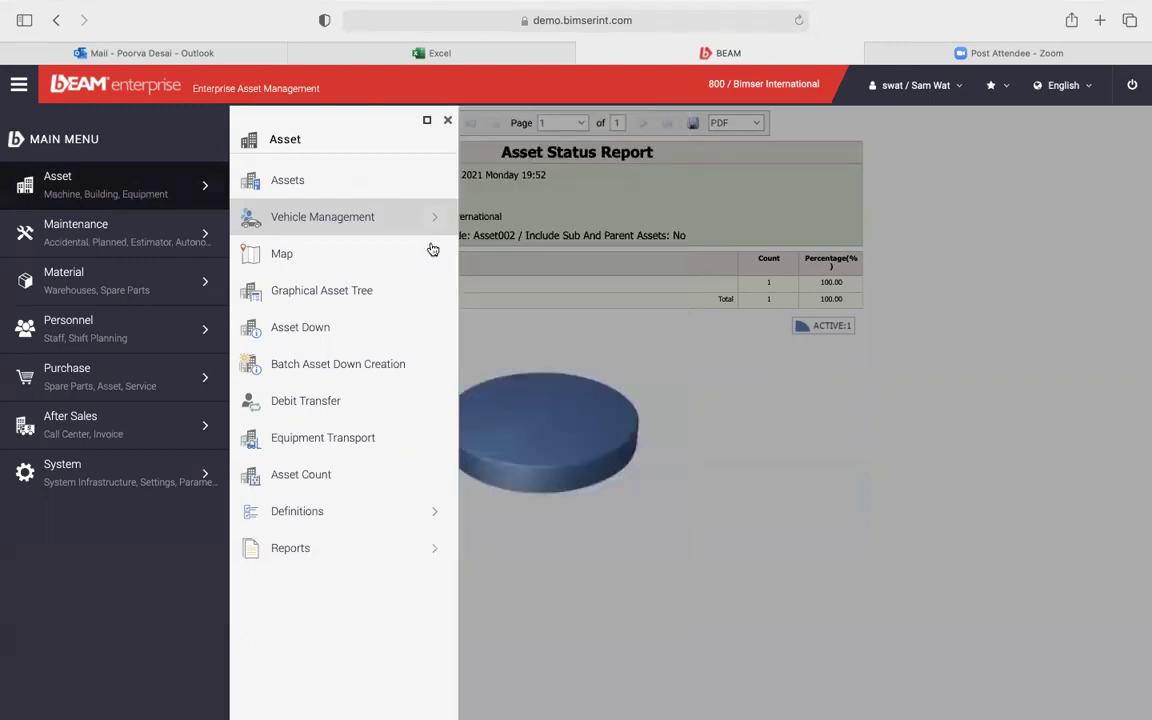
Open the maintenance work requests and start a new fast request
click(138, 236)
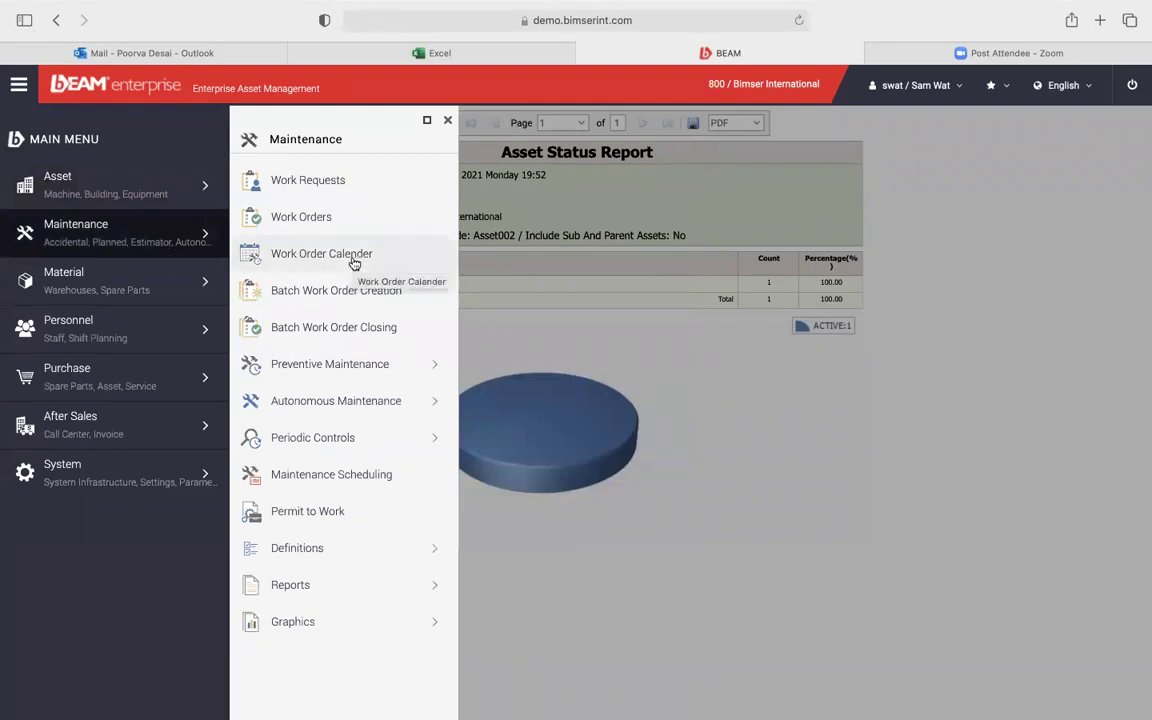
click(309, 181)
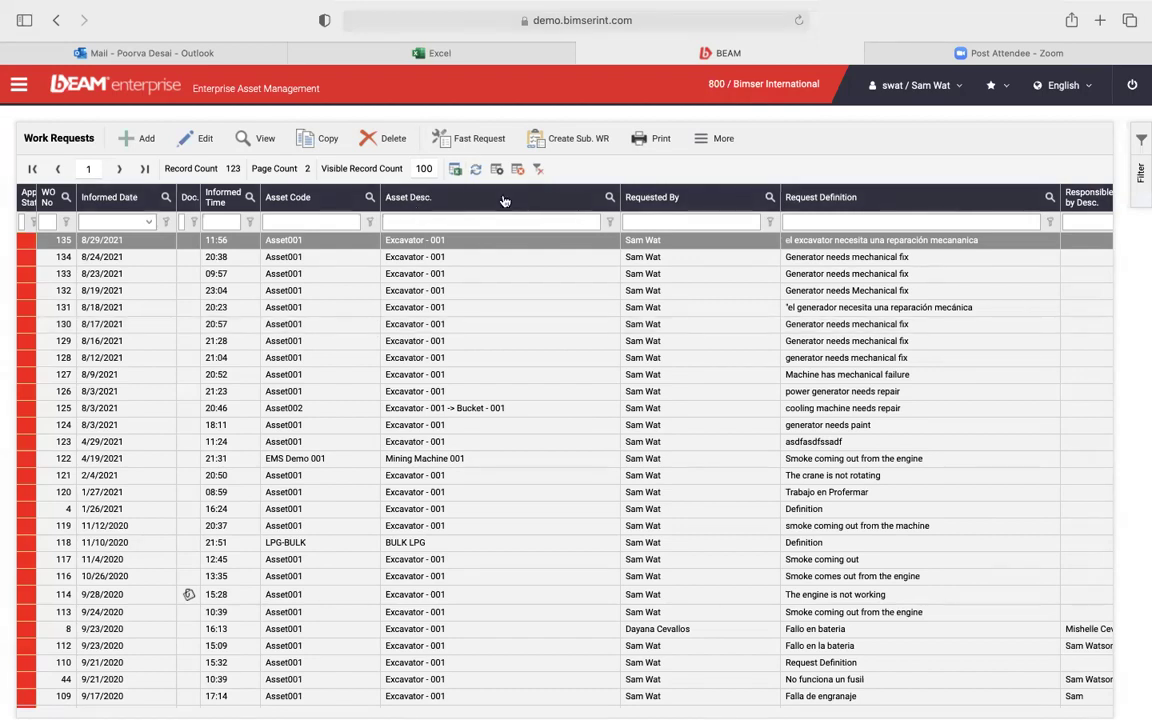
click(476, 145)
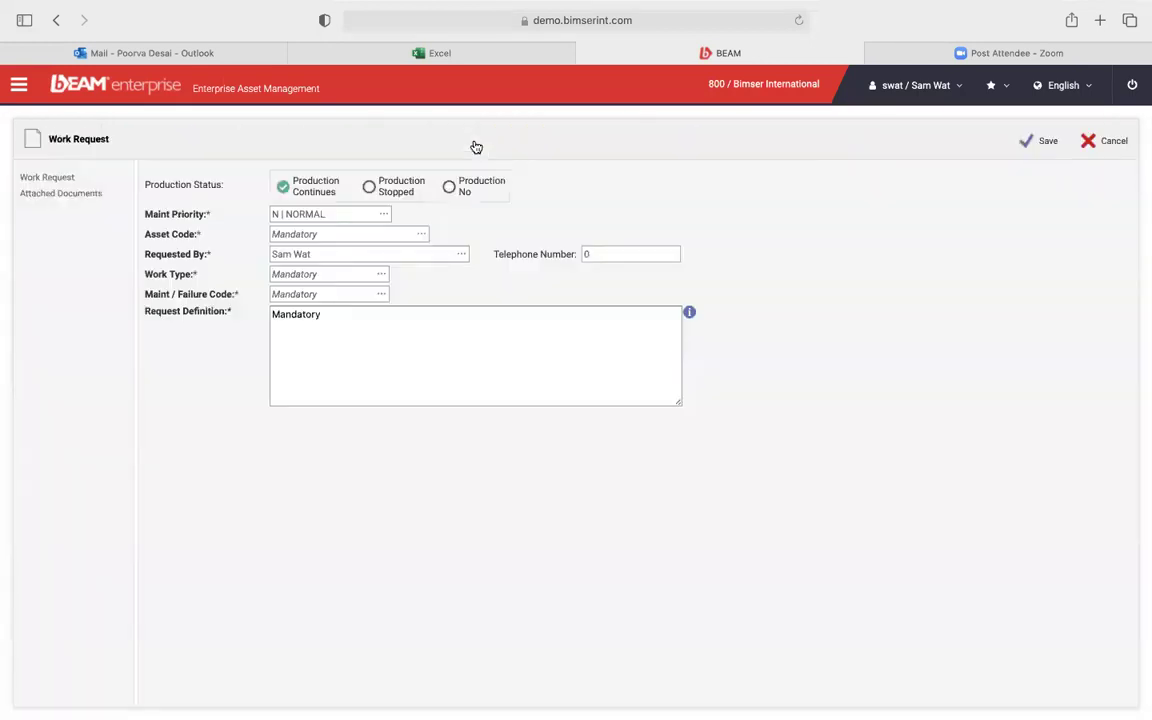
Set the work request's maintenance priority to NORMAL and its asset to Asset001, Excavator - 001
click(385, 216)
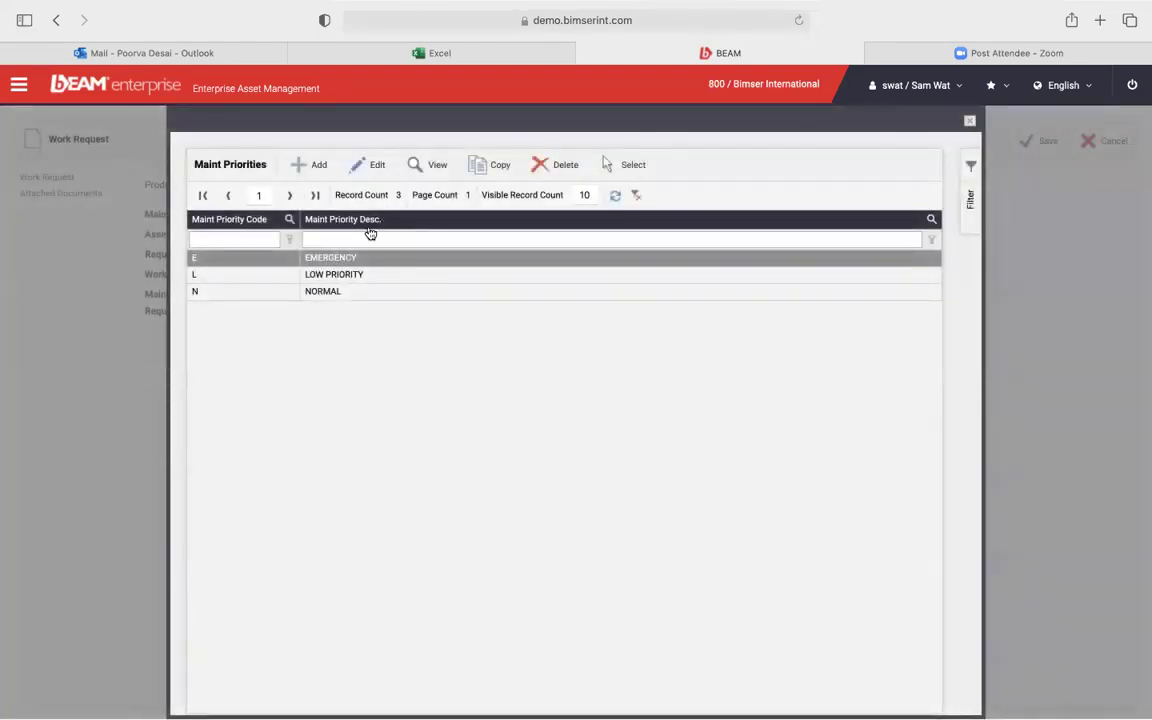
double_click(322, 293)
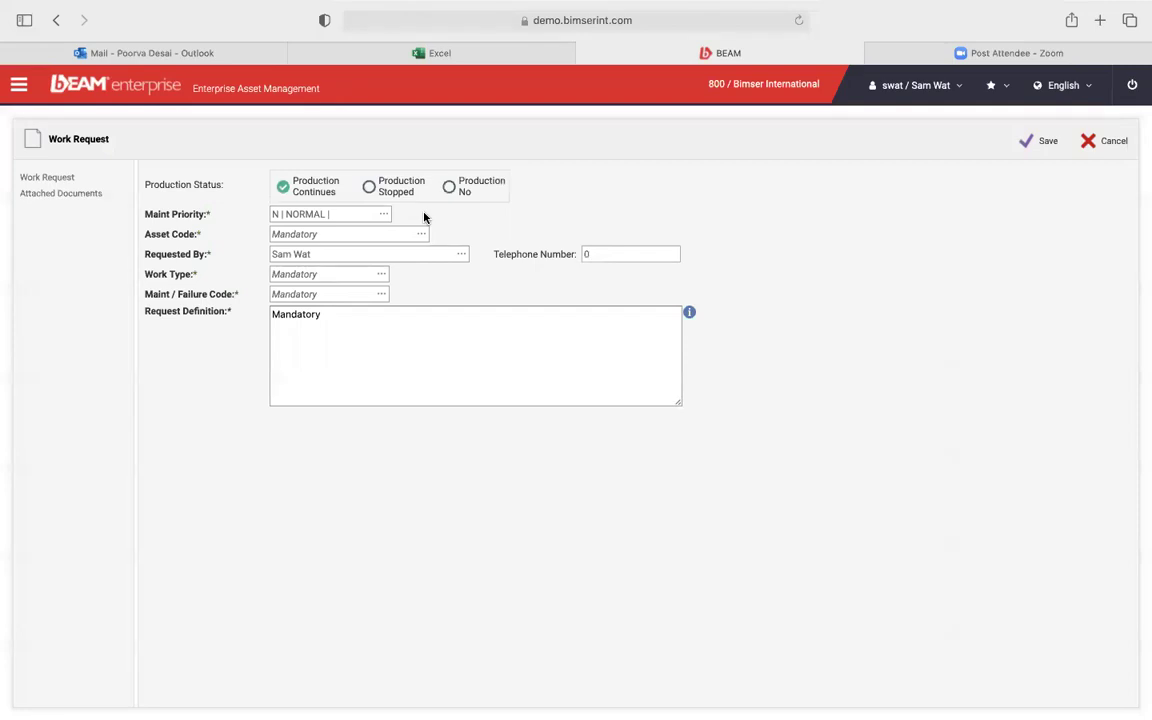
click(420, 235)
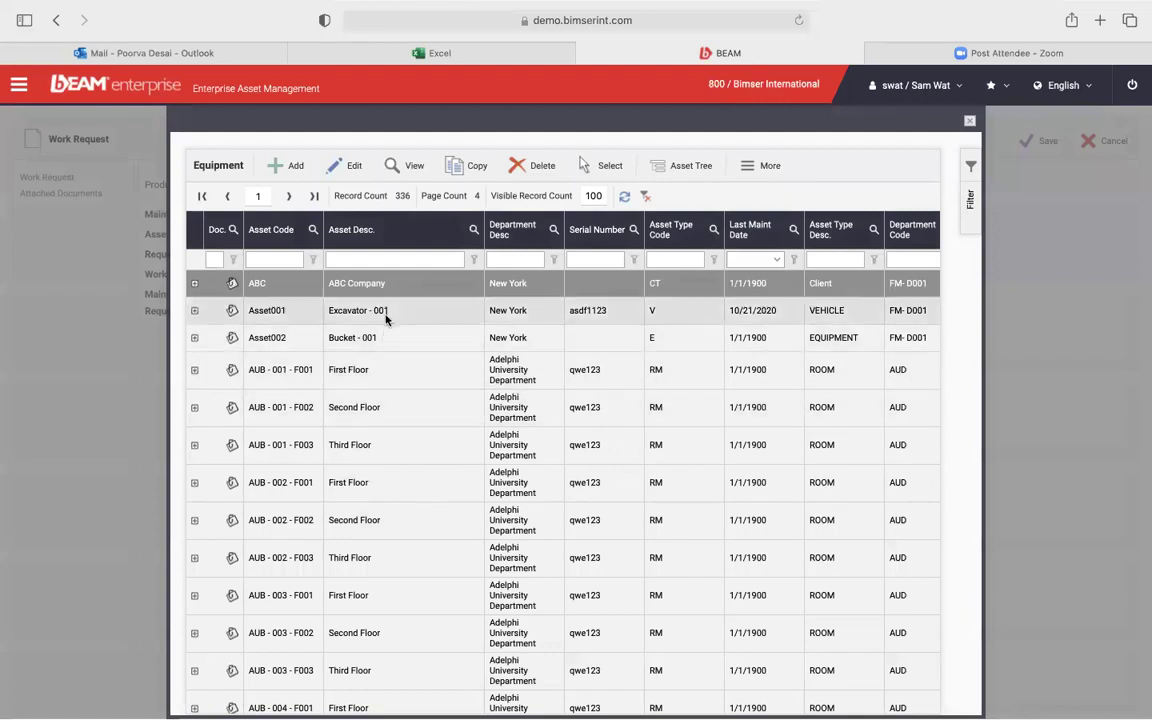
click(387, 314)
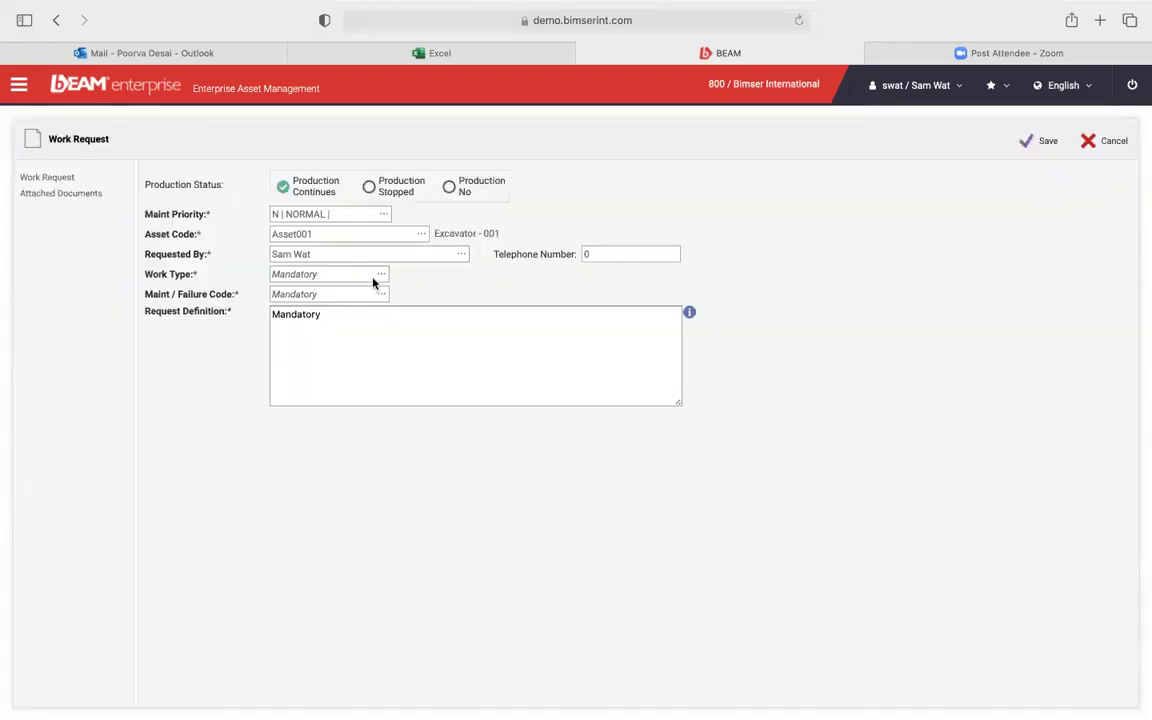
Assign work type MC-50 MECHANICAL and maintenance/failure code 100 MECHANICAL FAILURE to the work request
click(381, 274)
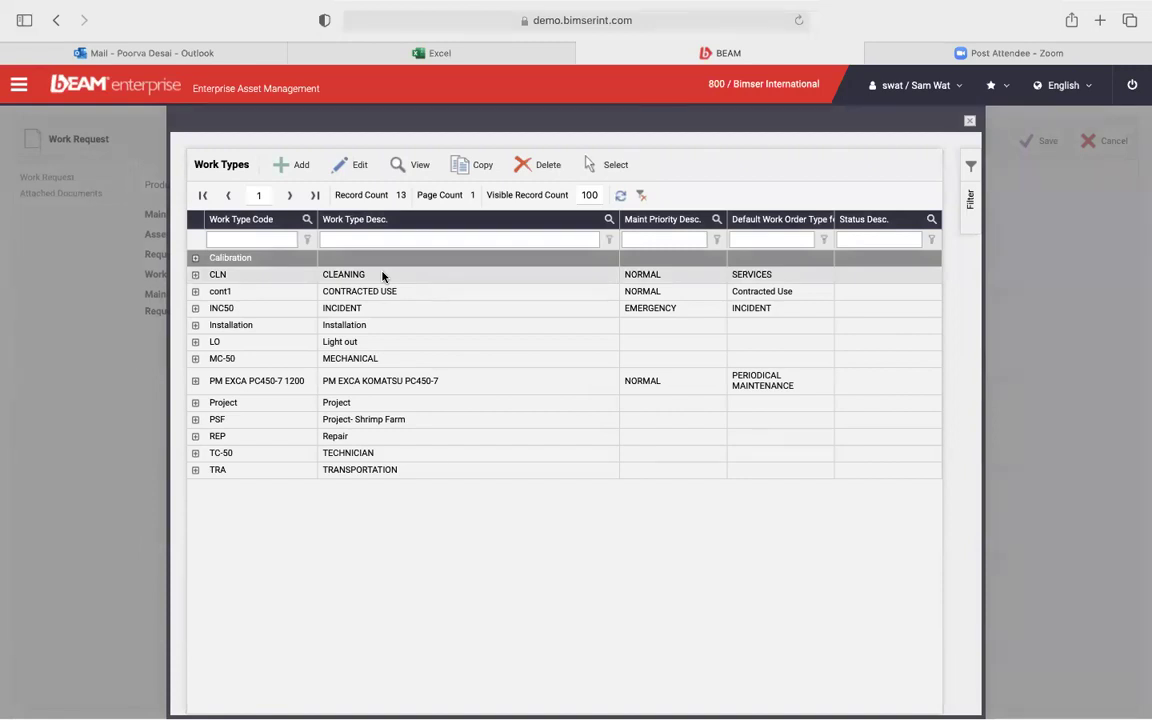
click(406, 362)
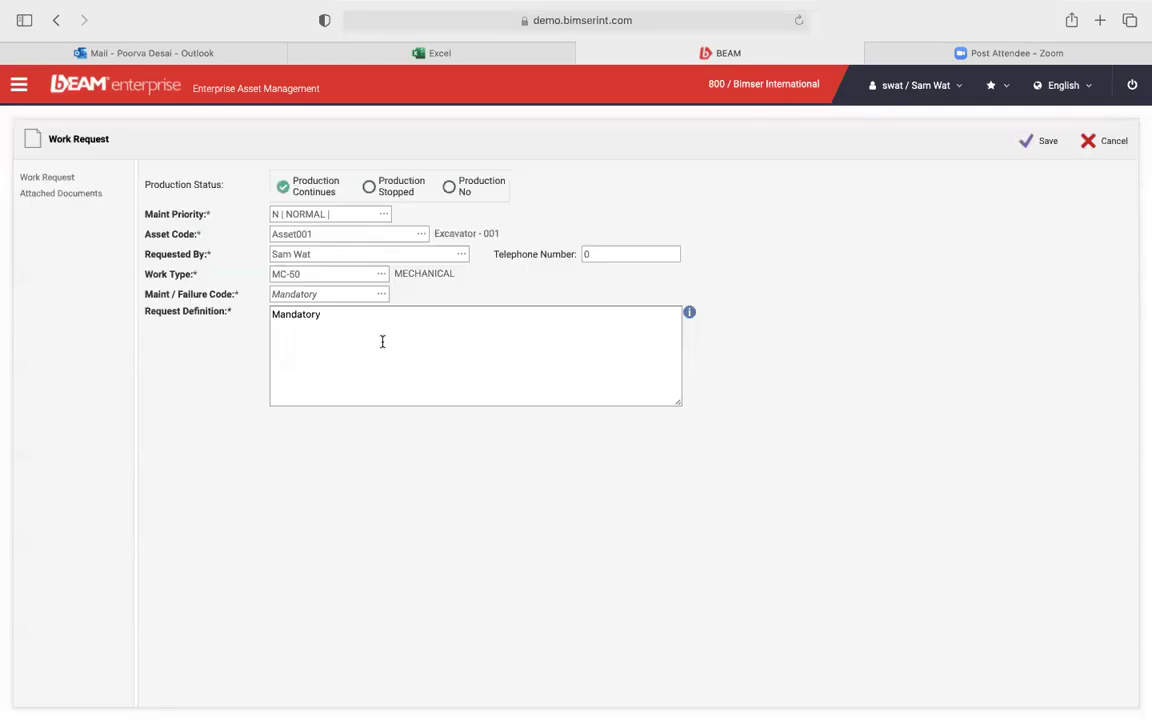
click(381, 299)
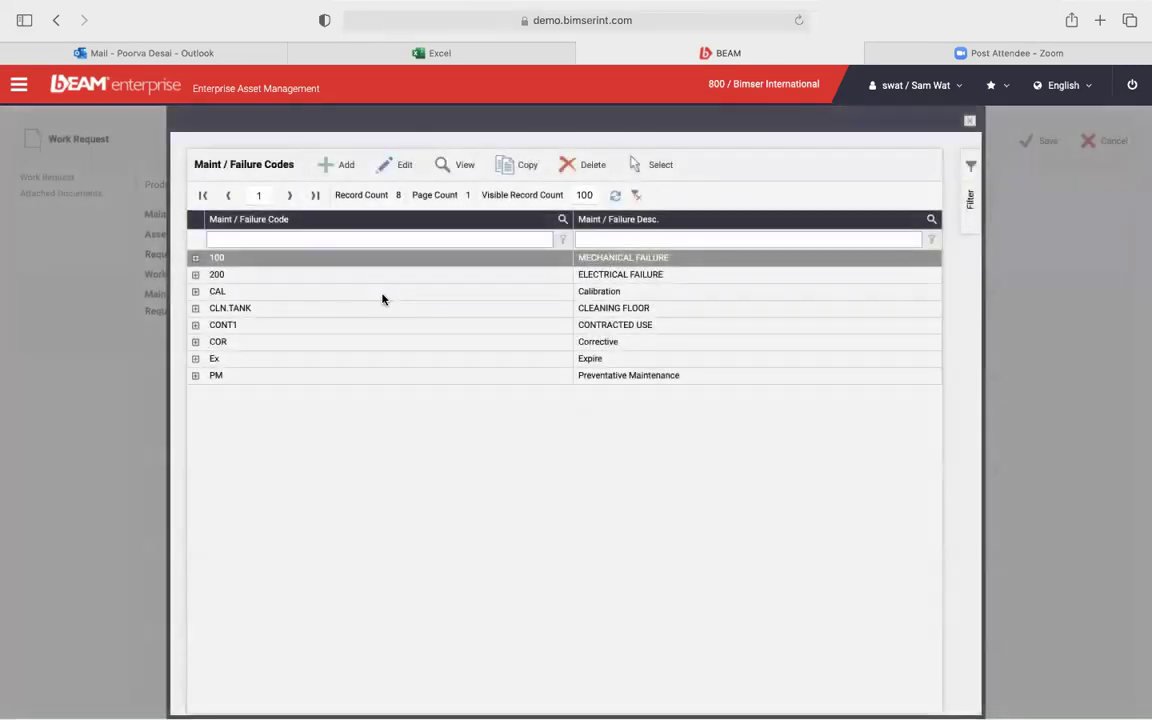
click(521, 258)
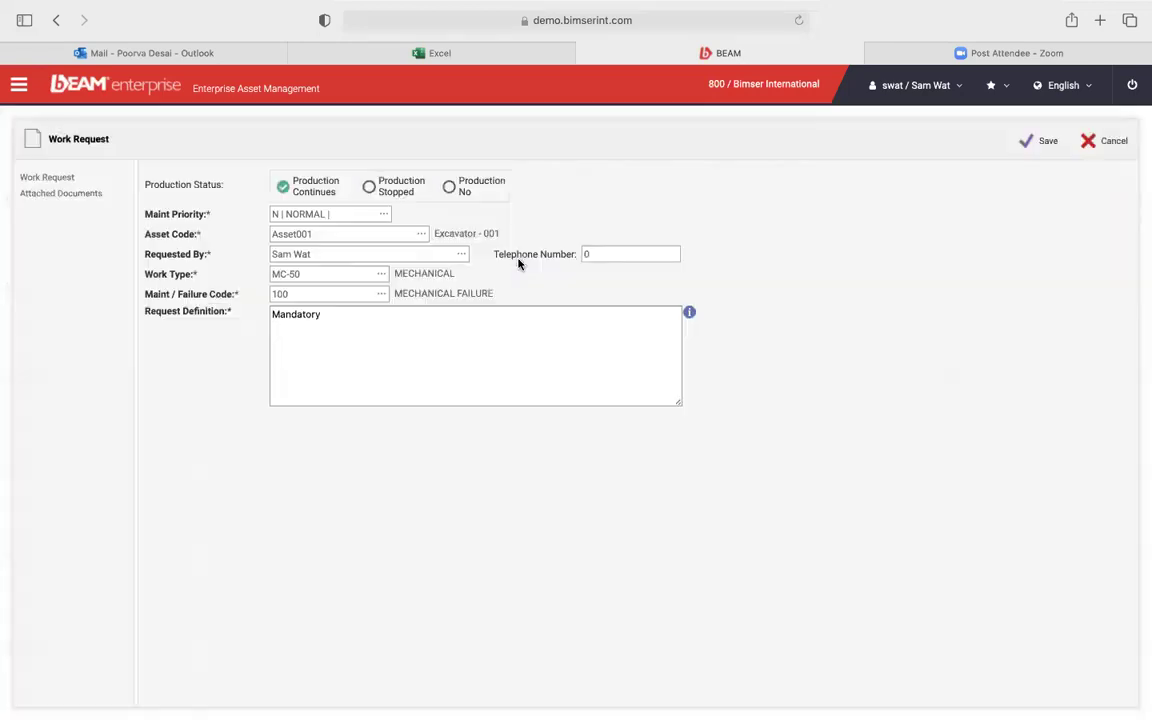
Enter "Excavator required mechanical fix." as the request definition and save the work request
click(324, 316)
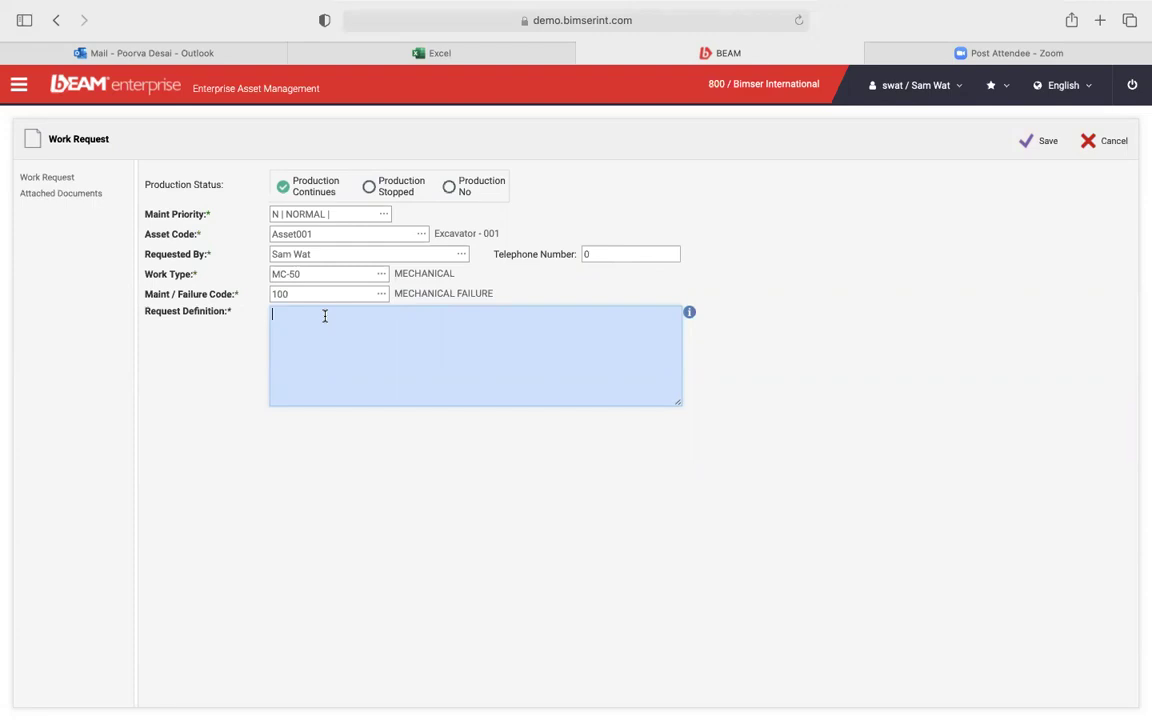
text(Excavator required mechnical)
key(BackSpace)
key(BackSpace)
key(BackSpace)
key(BackSpace)
text(nical fix)
click(1035, 147)
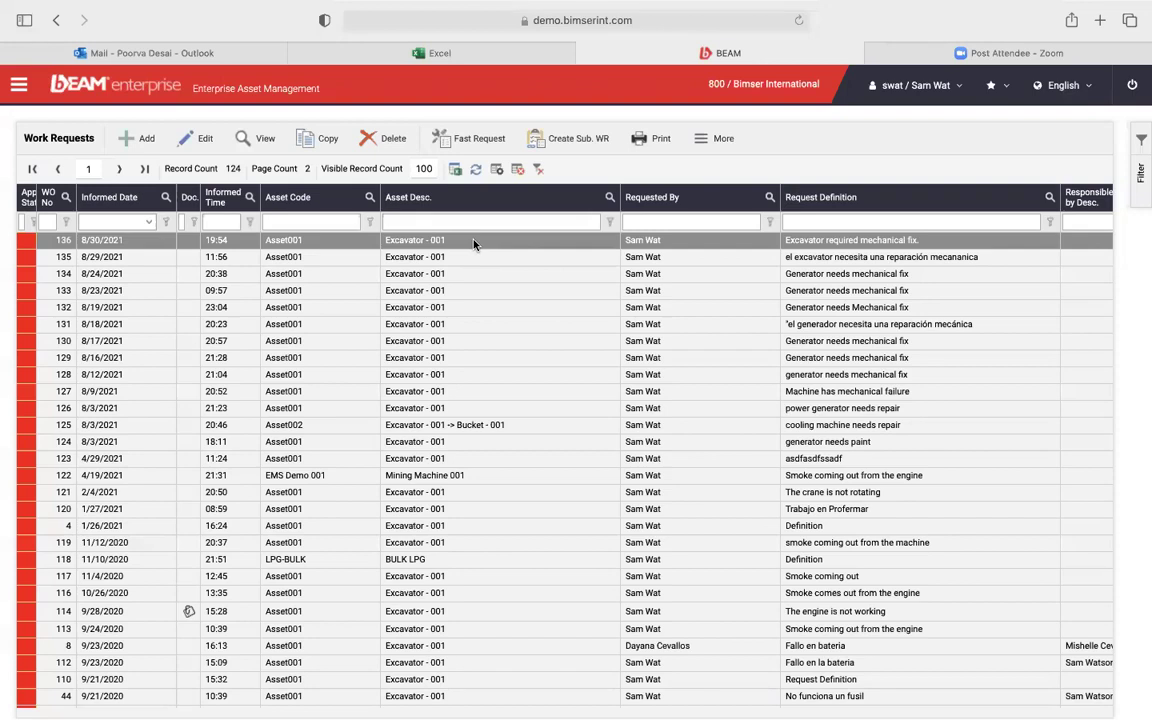
Open work order 136 for Excavator - 001 from the maintenance work orders
click(19, 87)
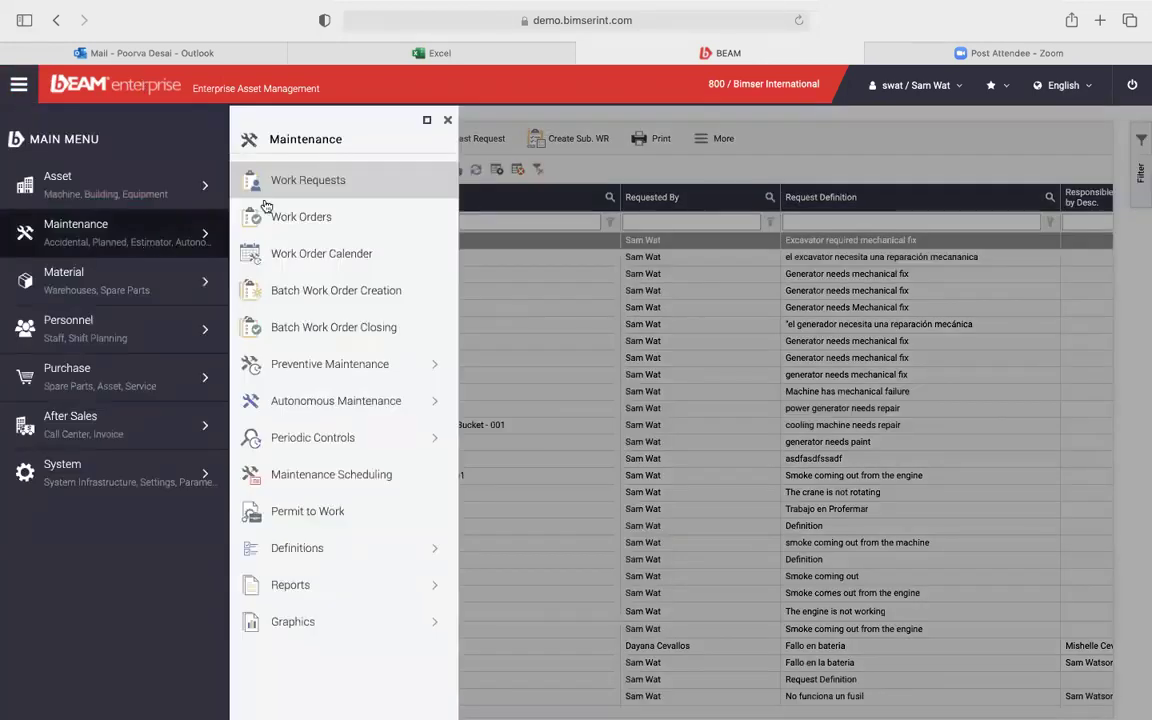
click(309, 224)
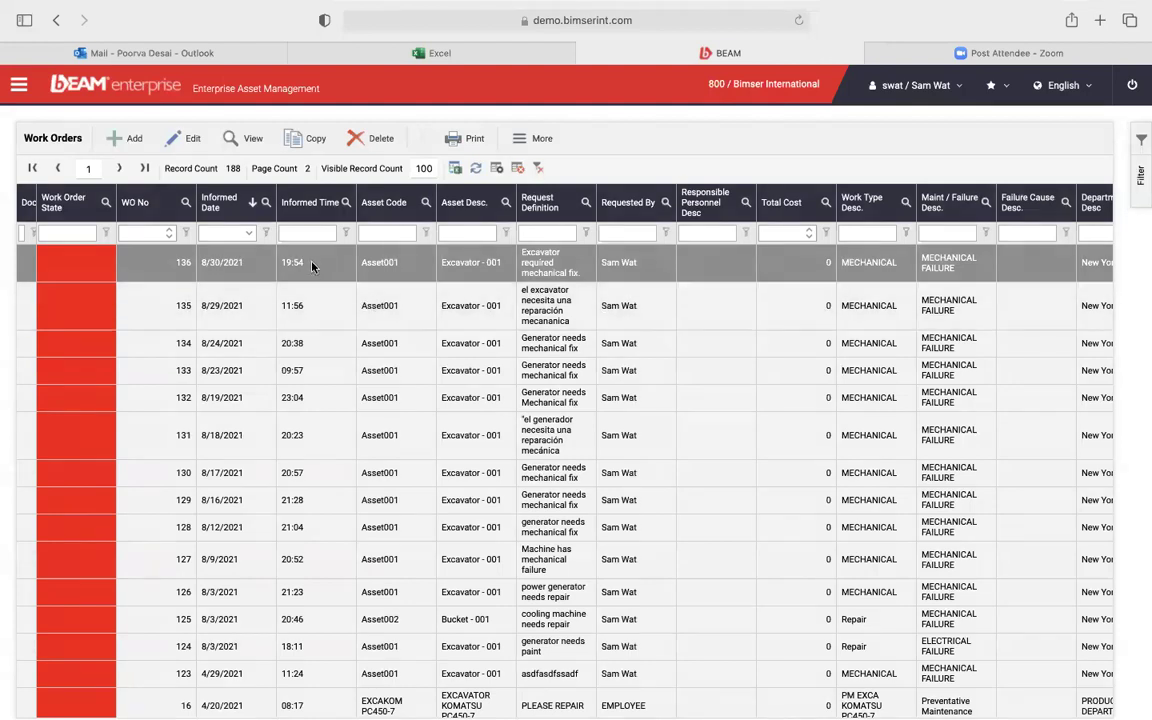
click(312, 266)
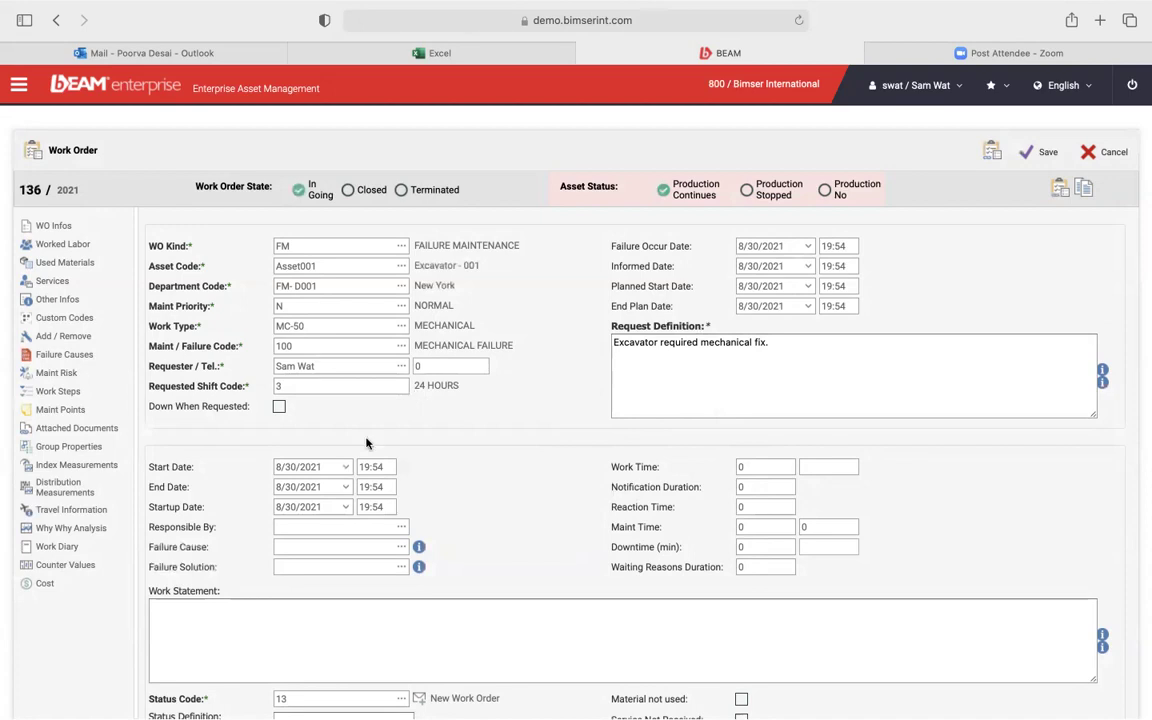
Review the work order's used materials, work steps, attached documents and cost, and return to its general information
click(97, 263)
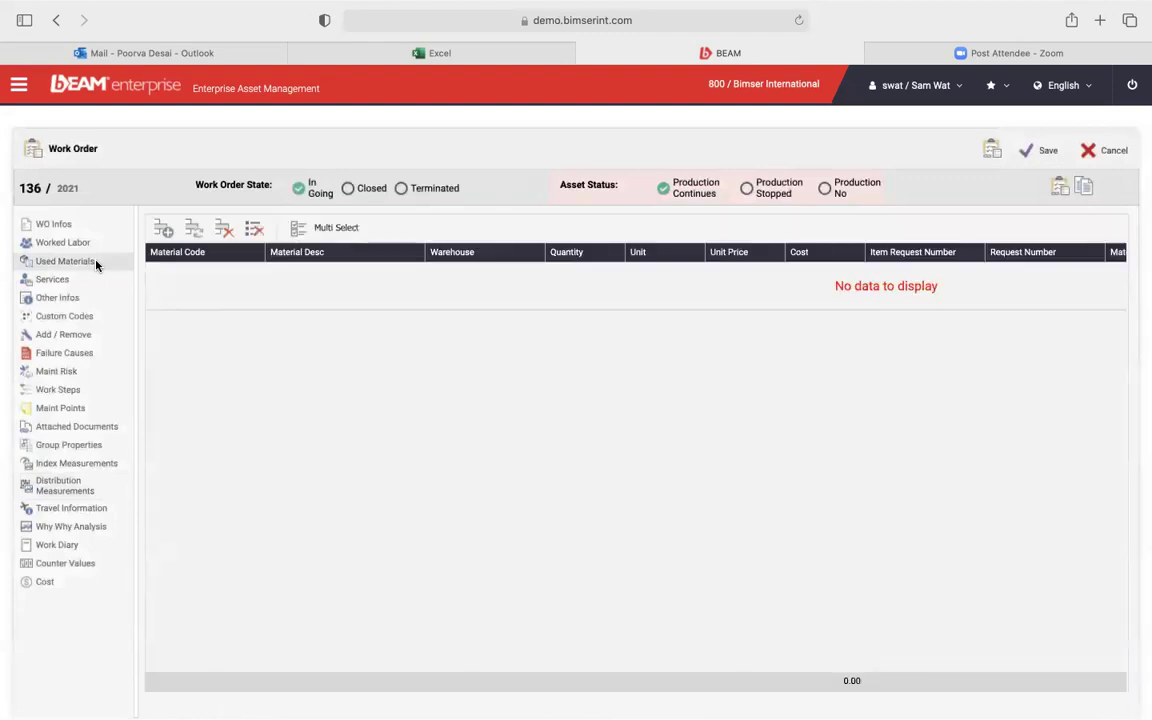
click(88, 390)
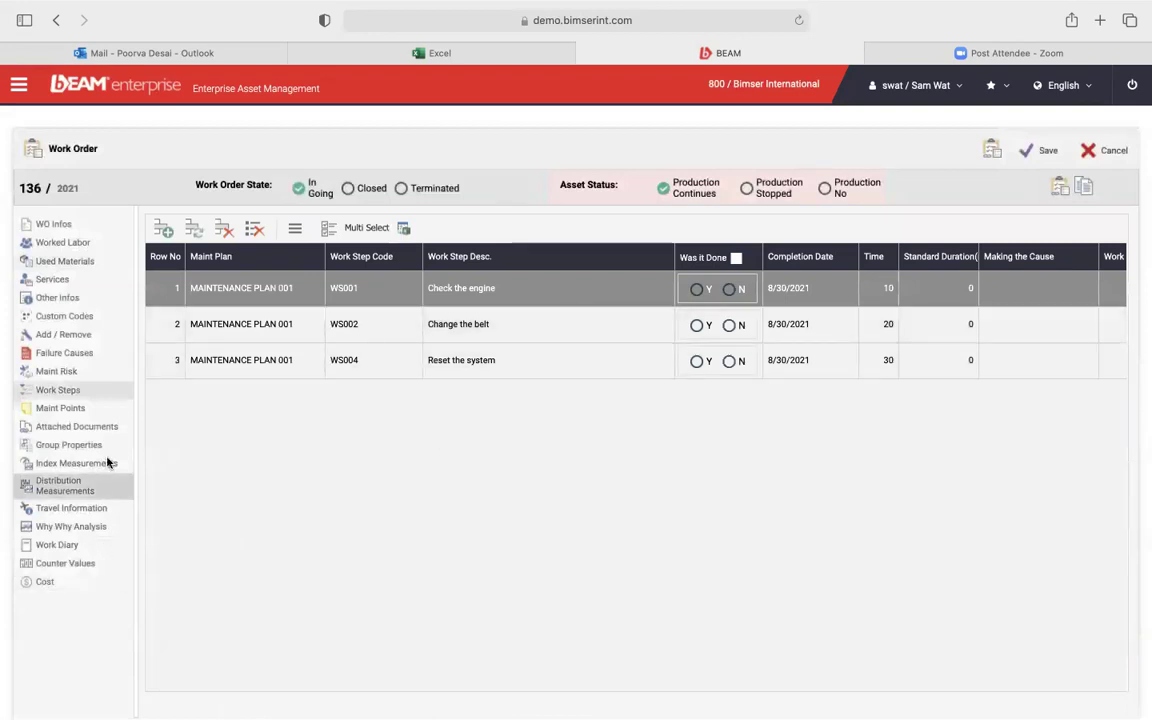
click(99, 428)
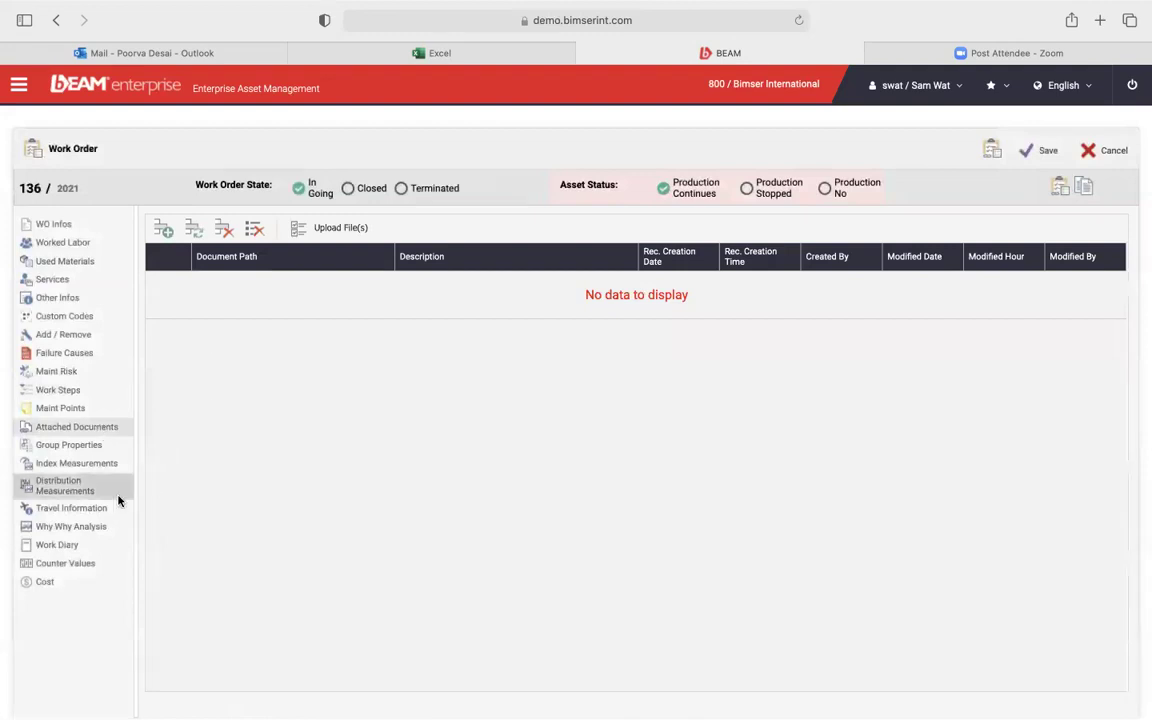
click(68, 582)
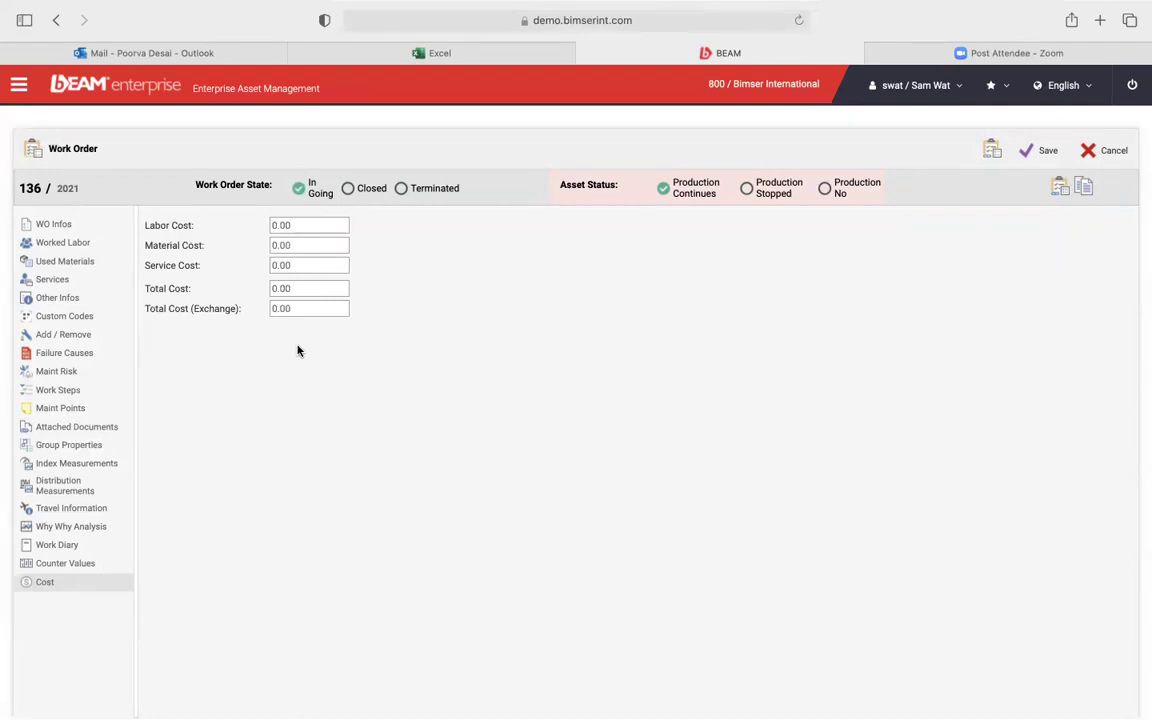
click(67, 225)
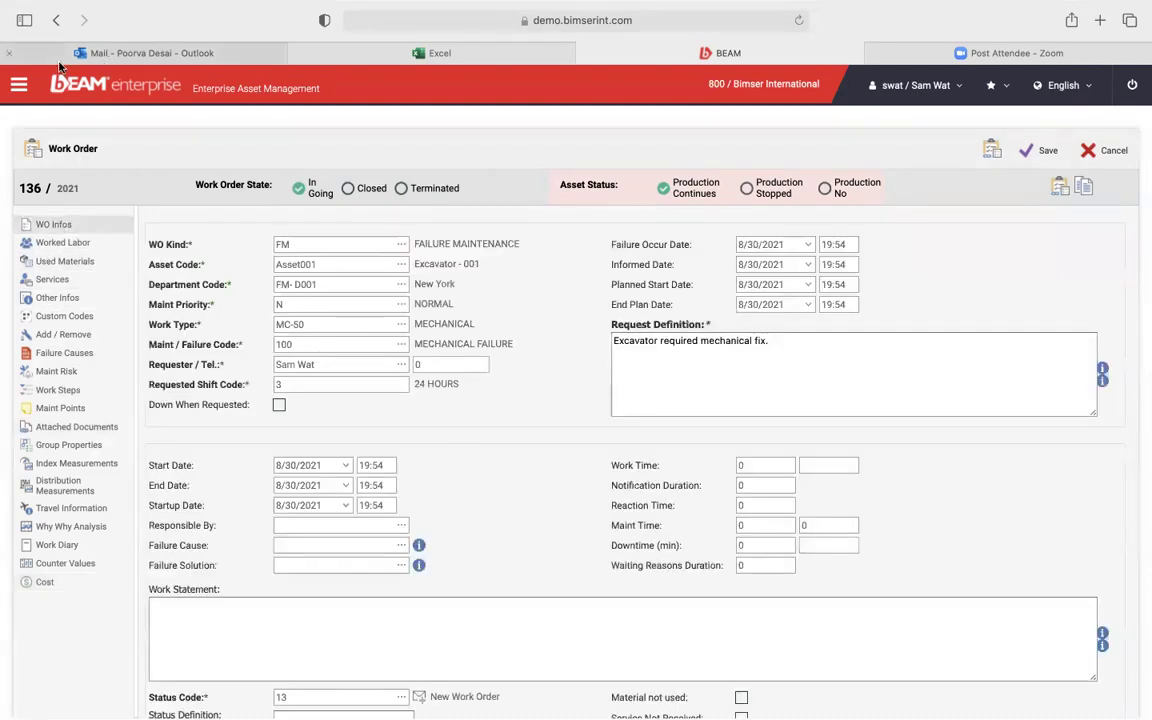
Open the preventive maintenance definitions list from the maintenance module
click(18, 85)
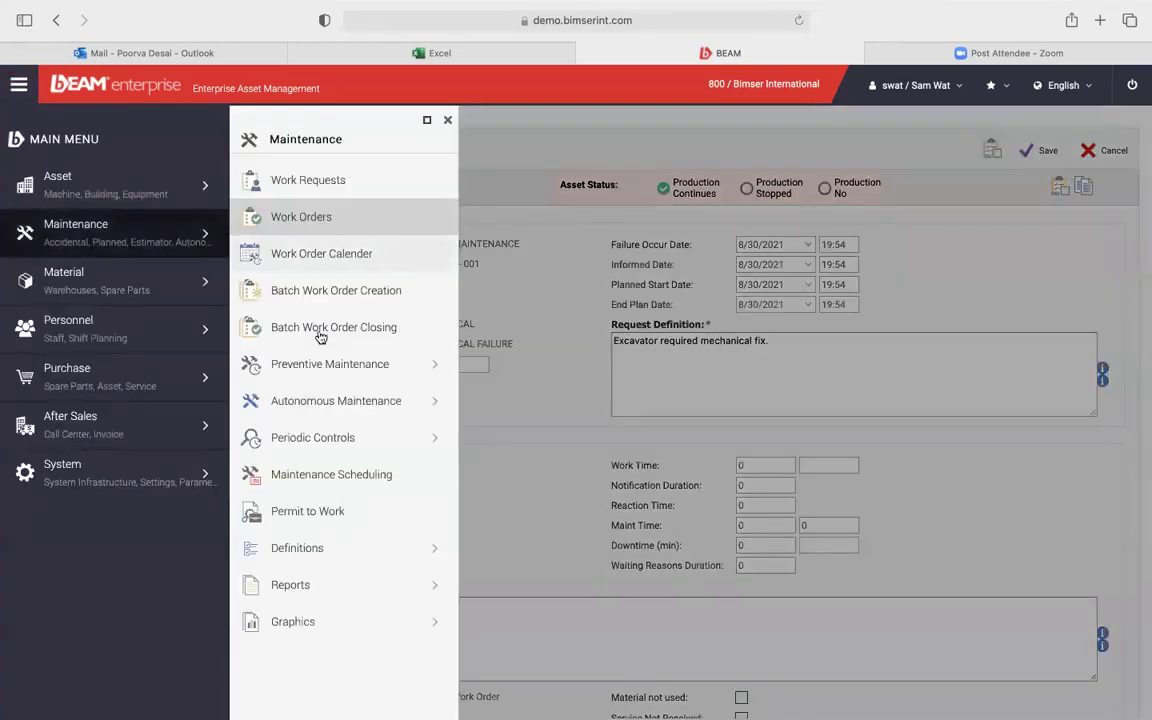
click(360, 367)
click(586, 257)
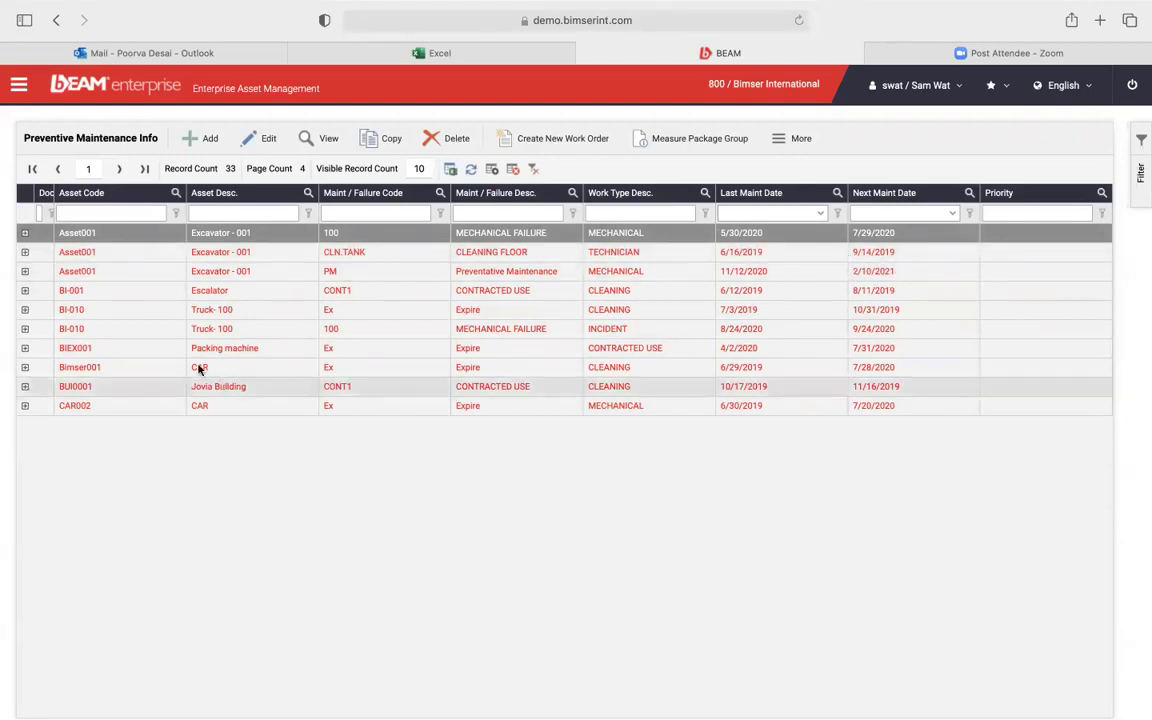
Look over the report categories available for maintenance
click(19, 85)
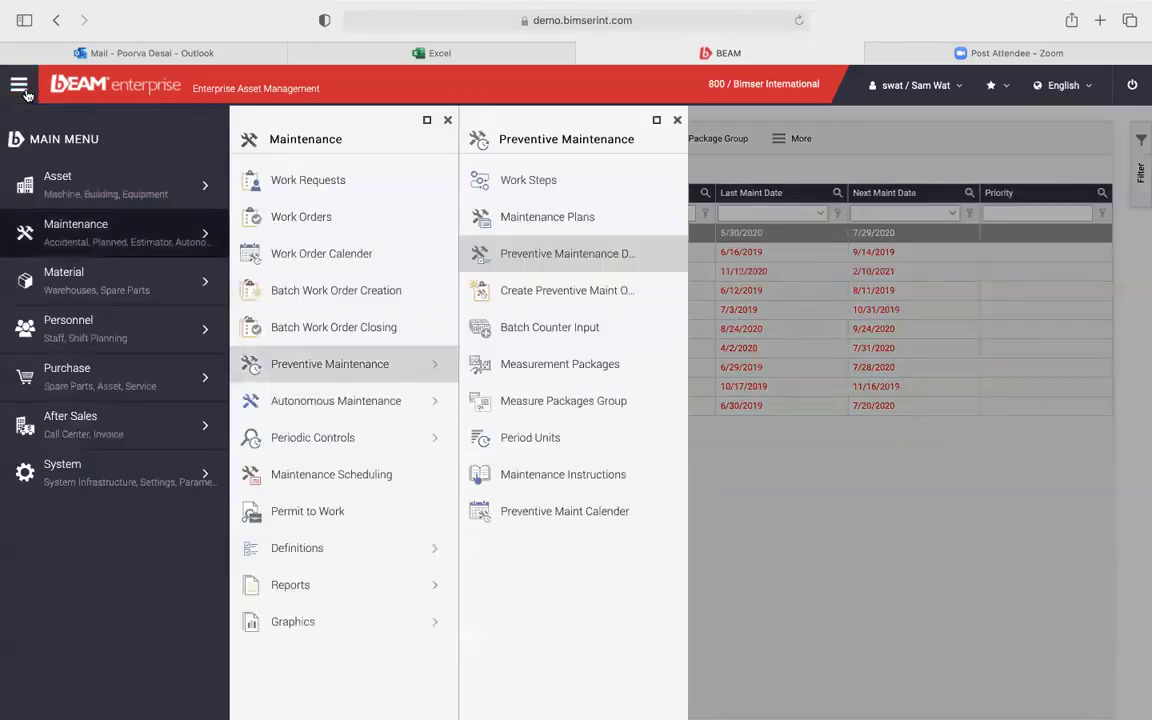
click(677, 120)
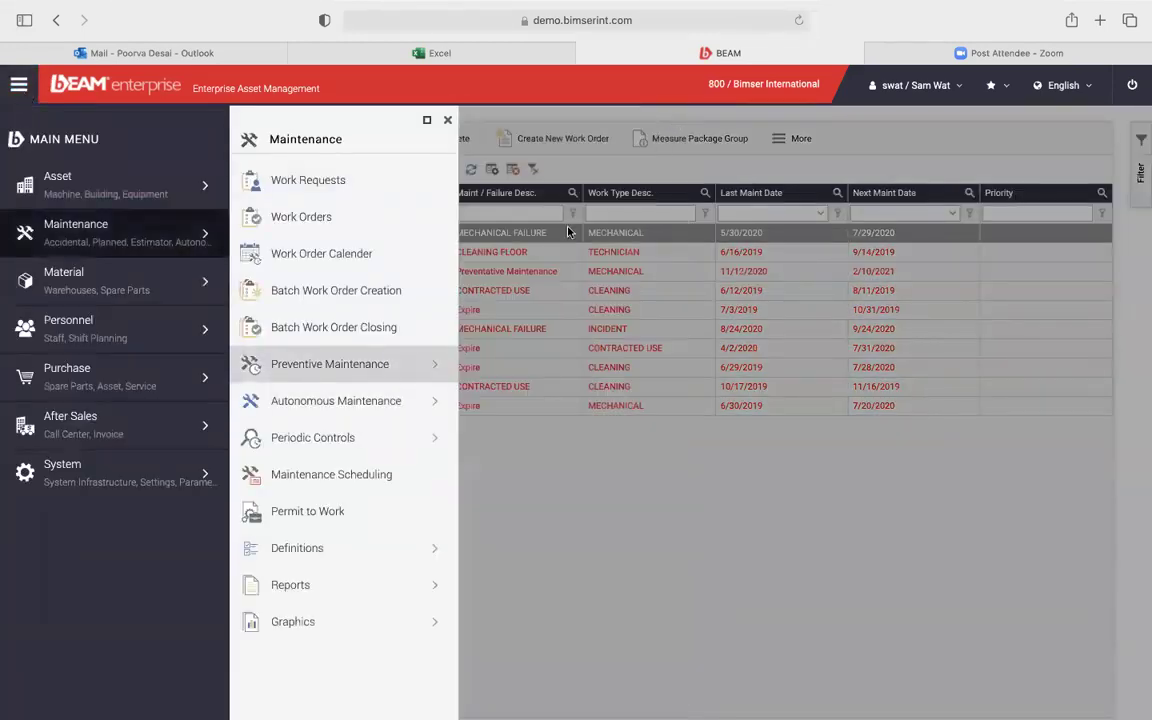
click(364, 587)
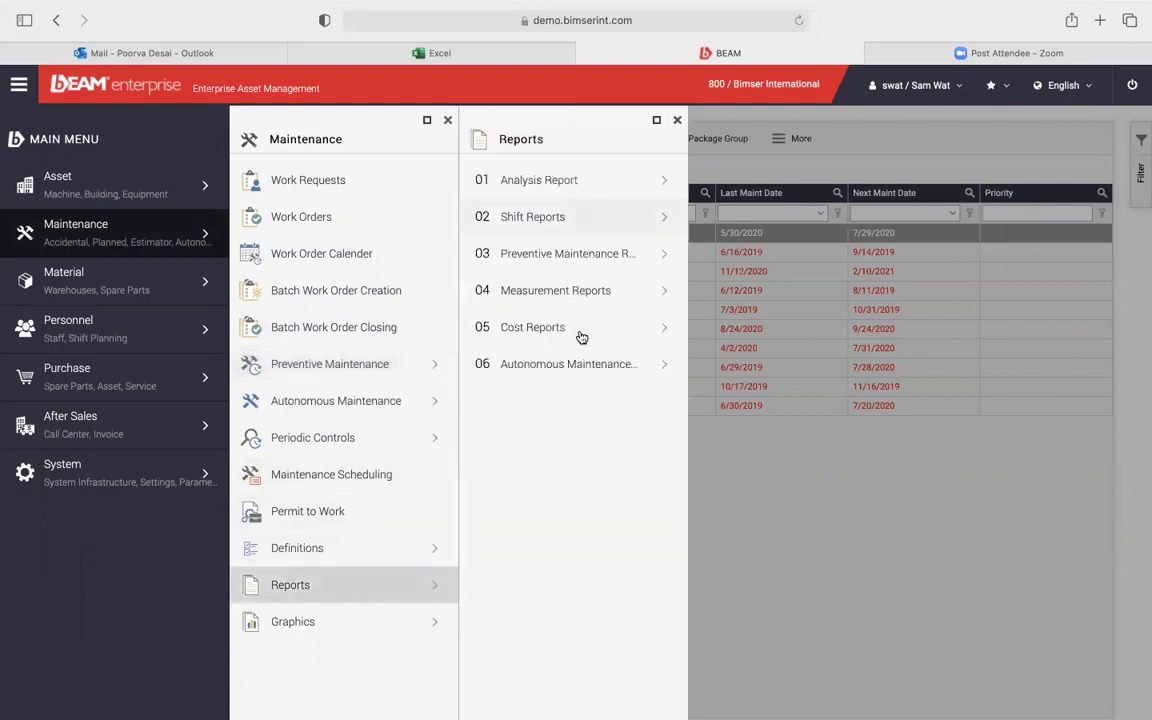
click(677, 120)
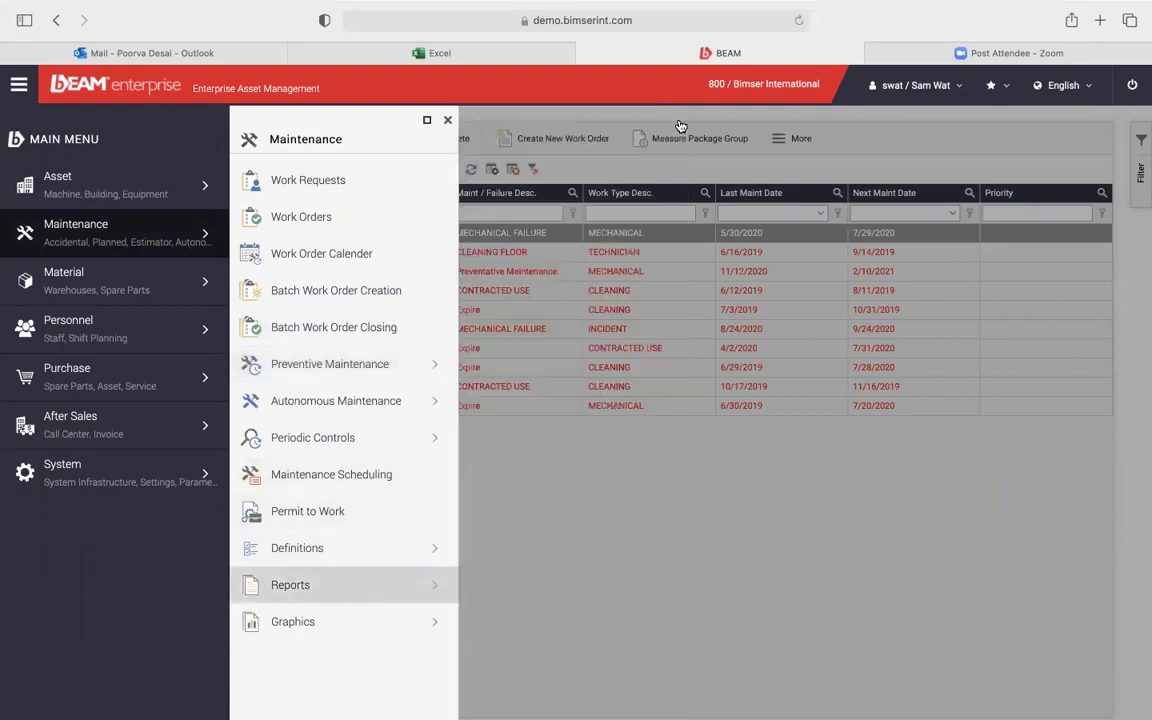
Browse the materials list and open the record of MINM- M001, Steel Wire Rope
click(448, 120)
click(143, 251)
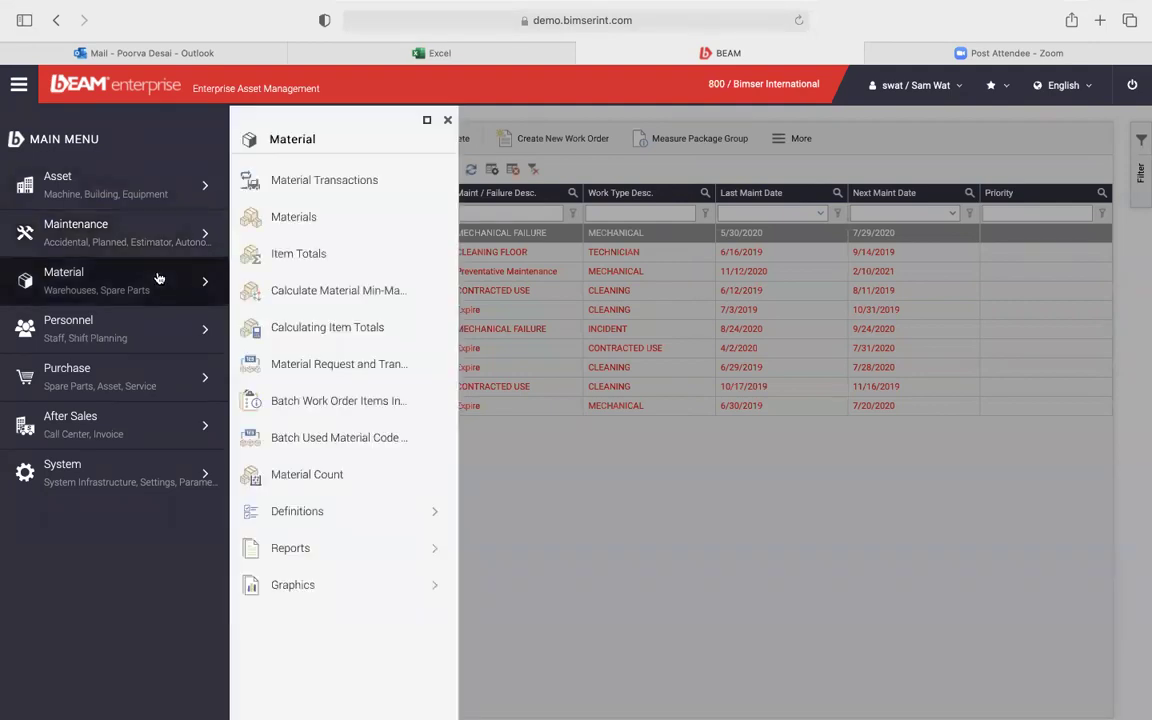
click(287, 216)
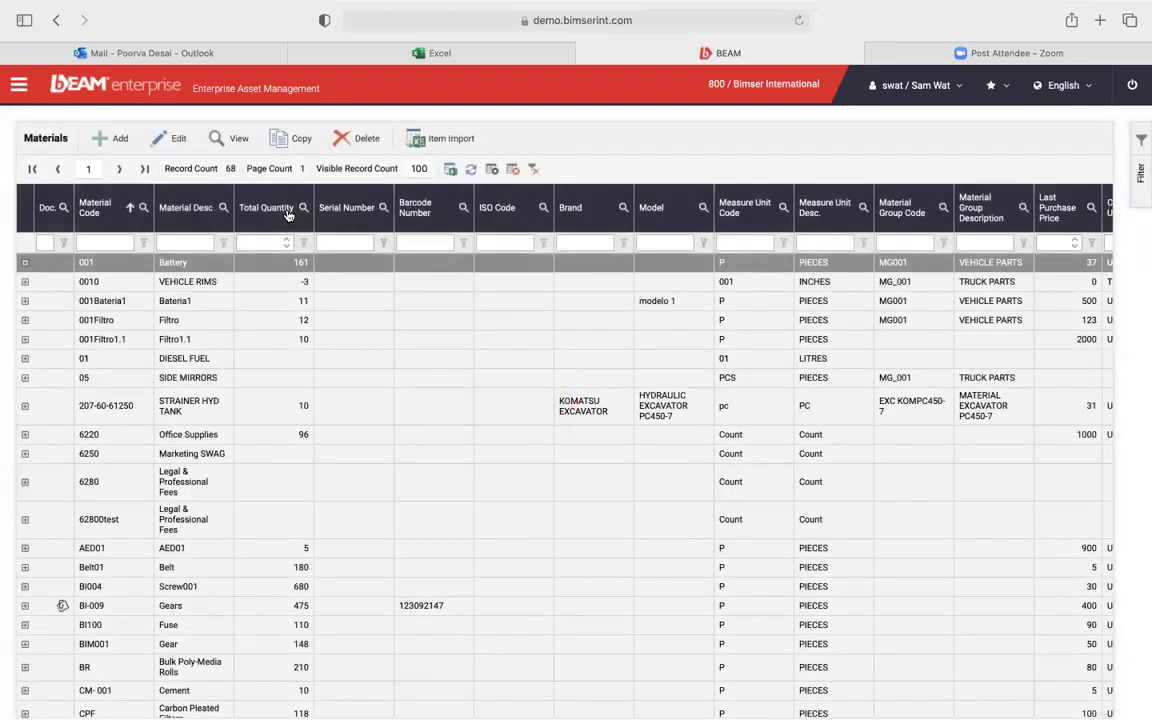
scroll(234, 438, down, 4)
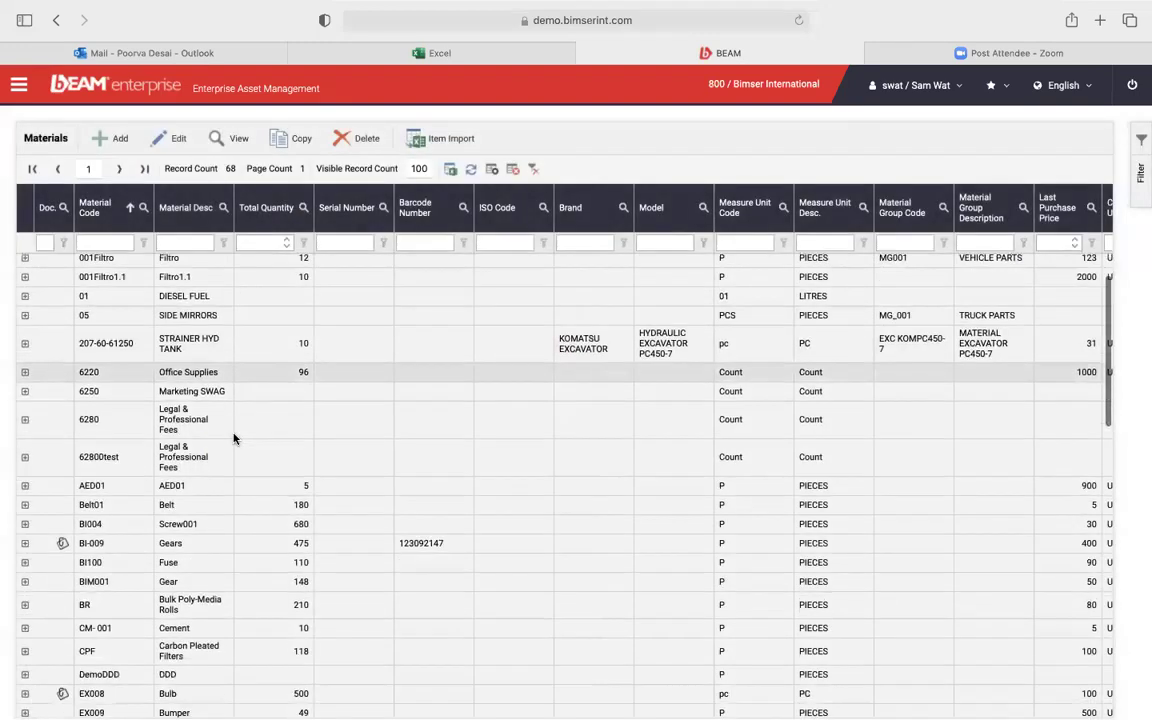
scroll(234, 438, down, 6)
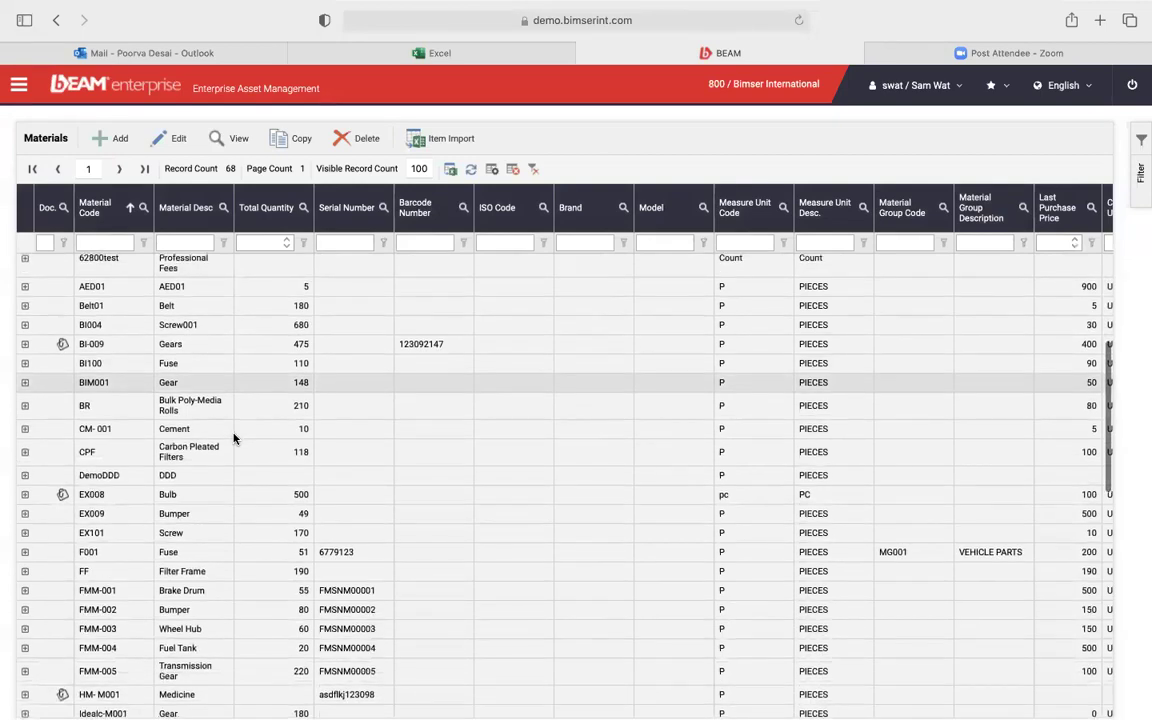
scroll(234, 438, down, 3)
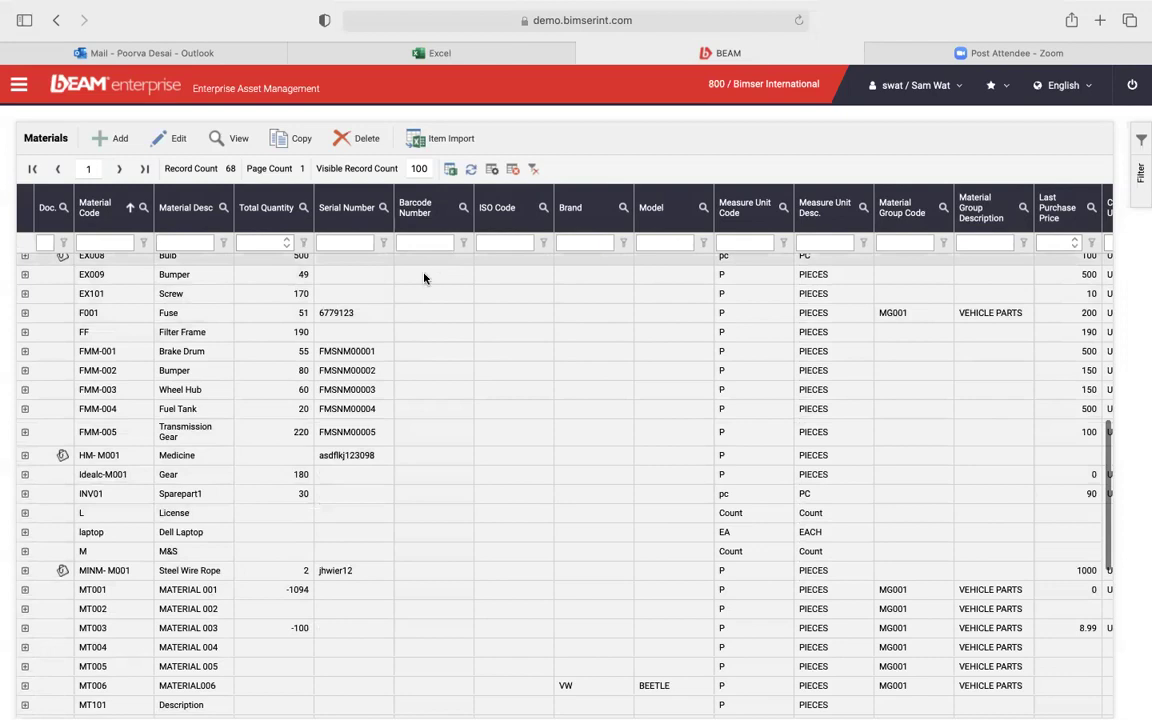
click(237, 571)
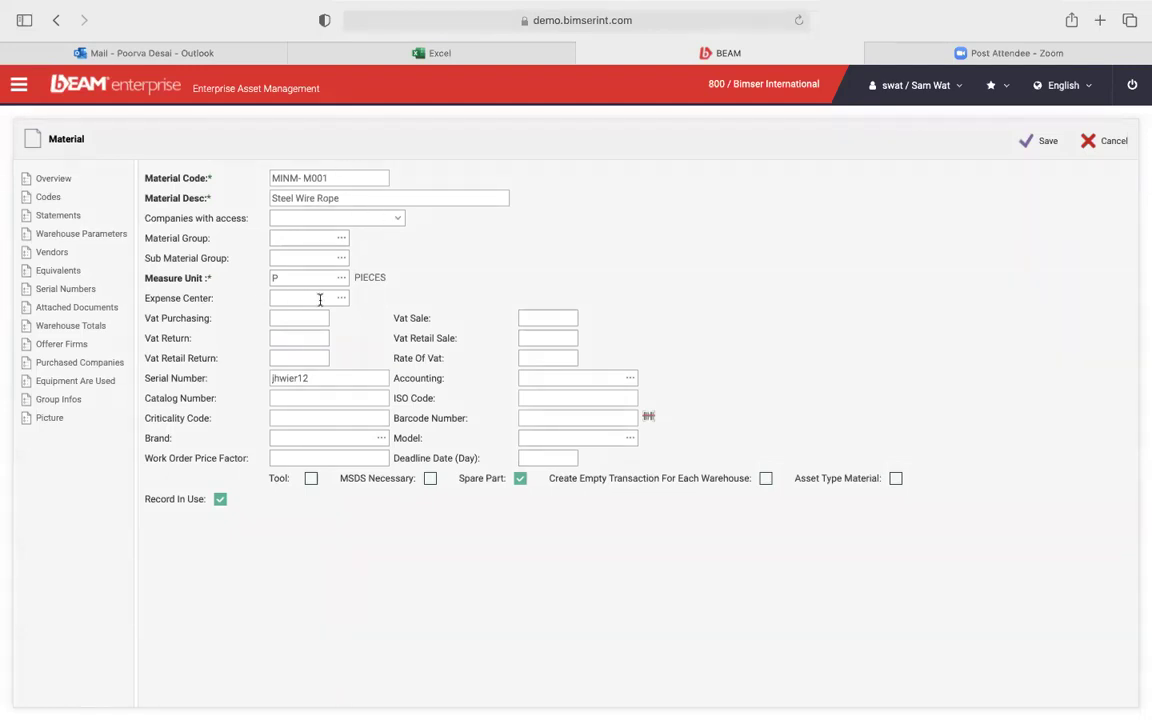
Review the Steel Wire Rope's warehouse parameters, vendors, attached documents and picture
click(84, 233)
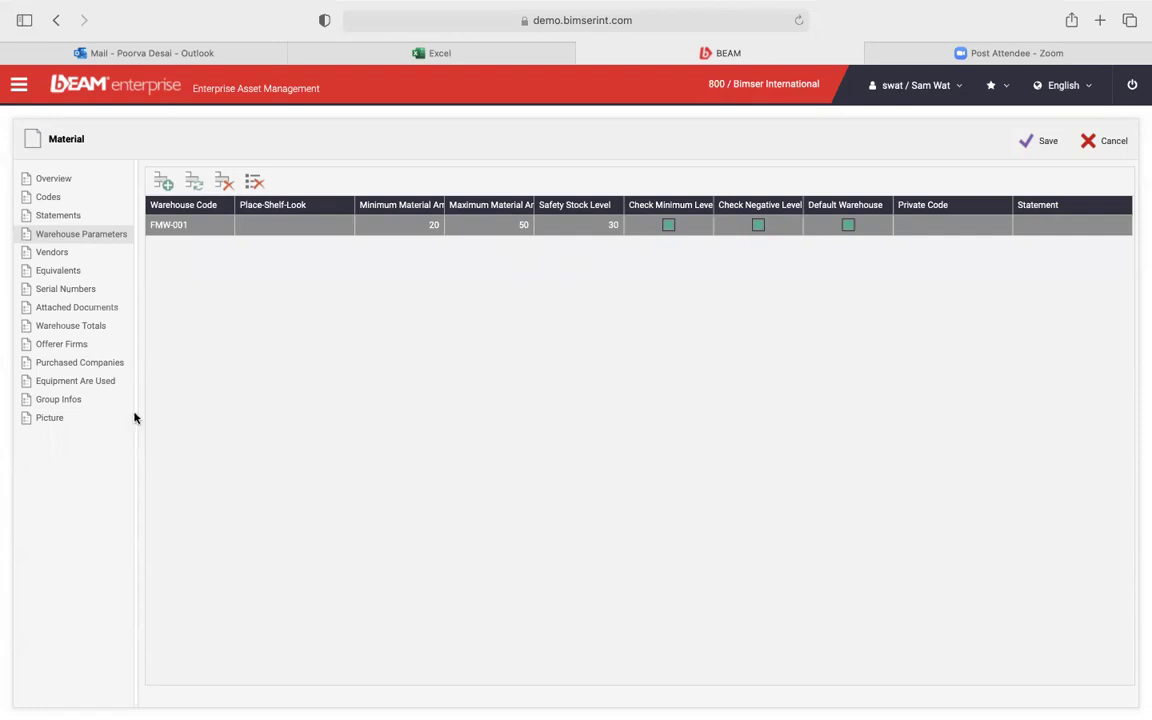
click(80, 258)
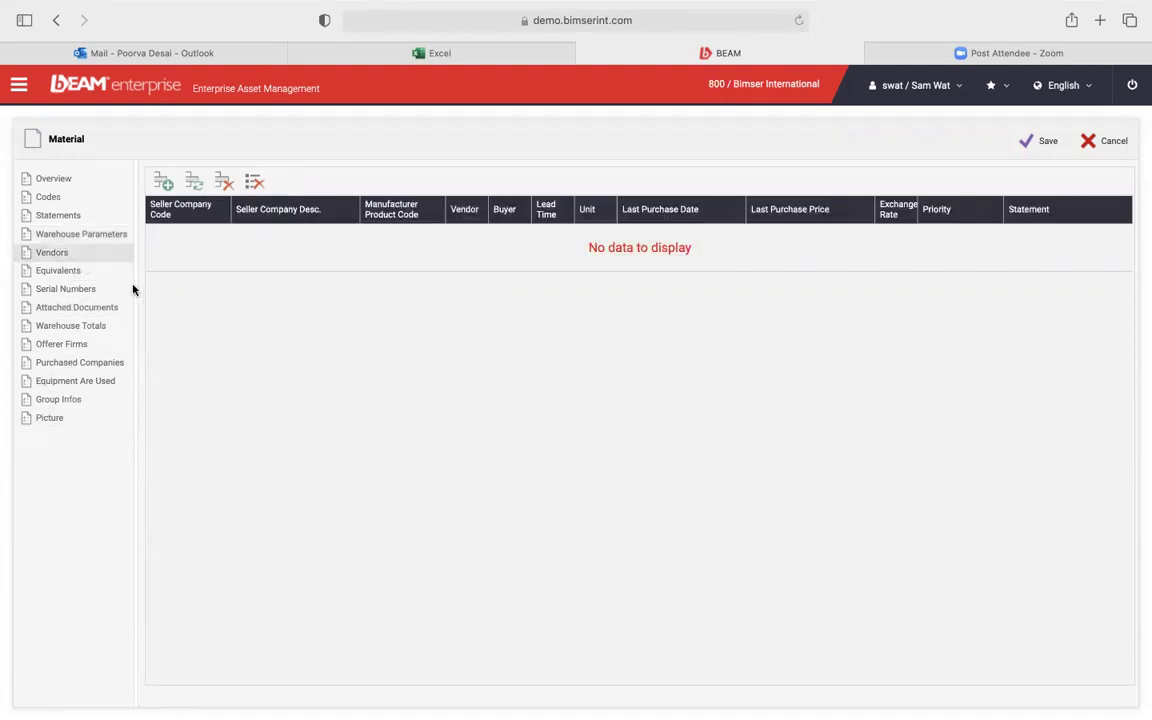
click(98, 310)
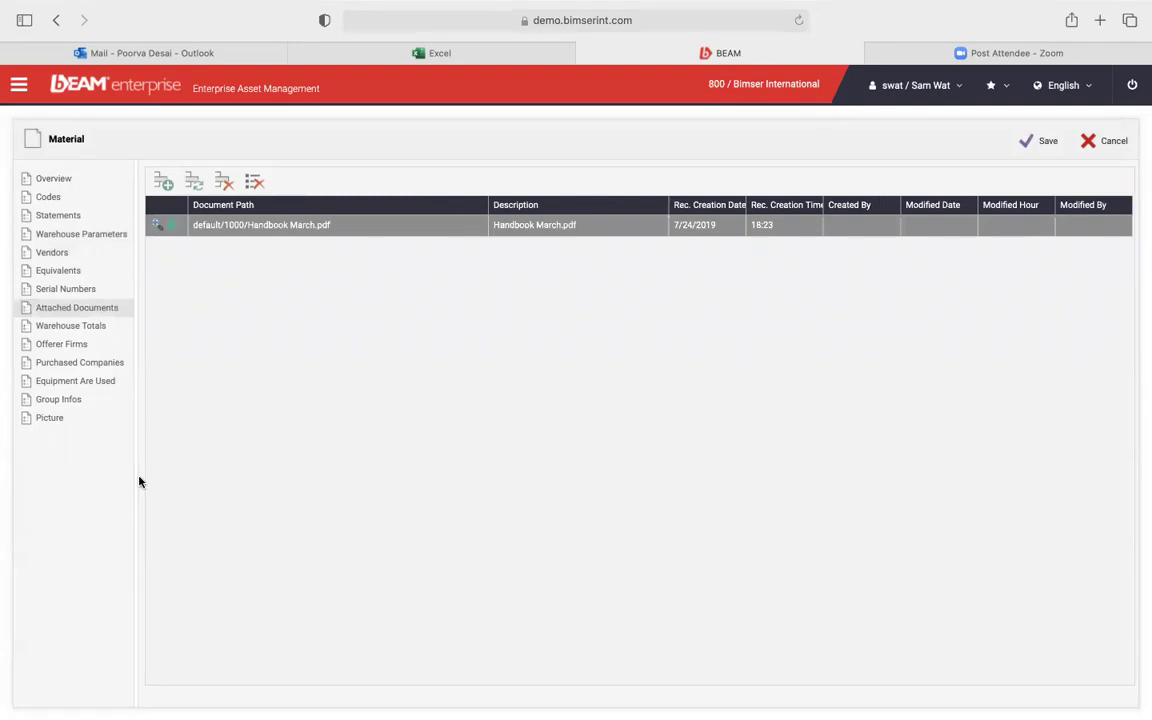
click(61, 419)
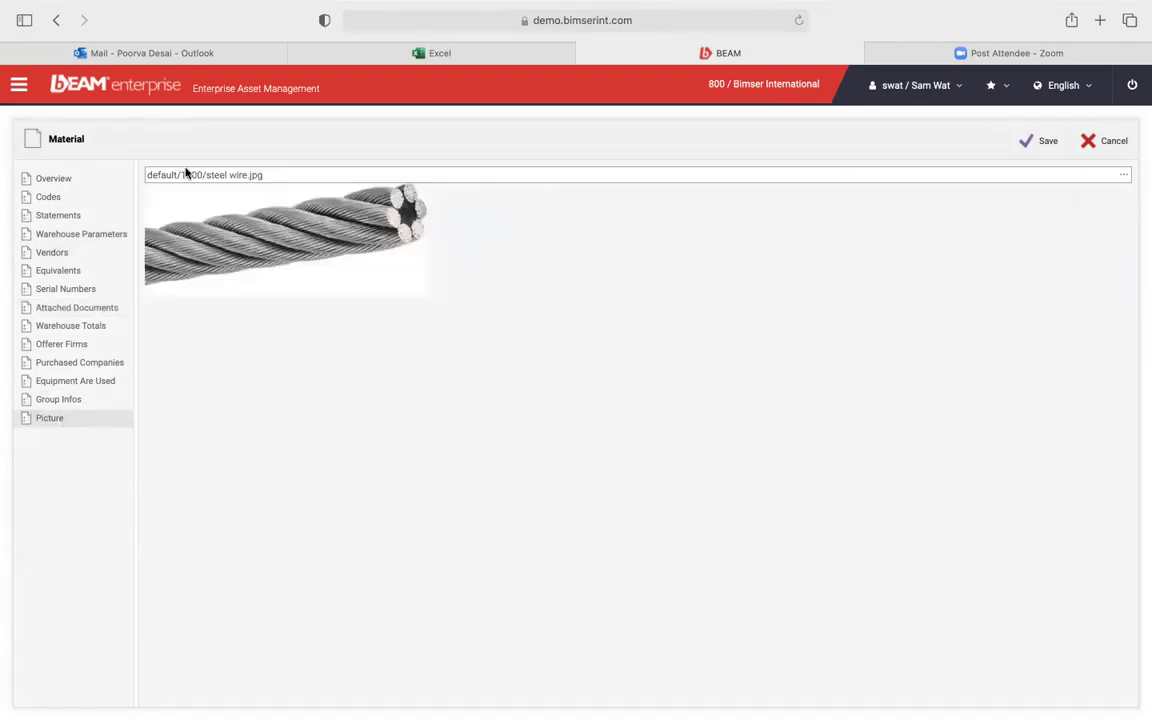
Open the material transactions list
click(19, 90)
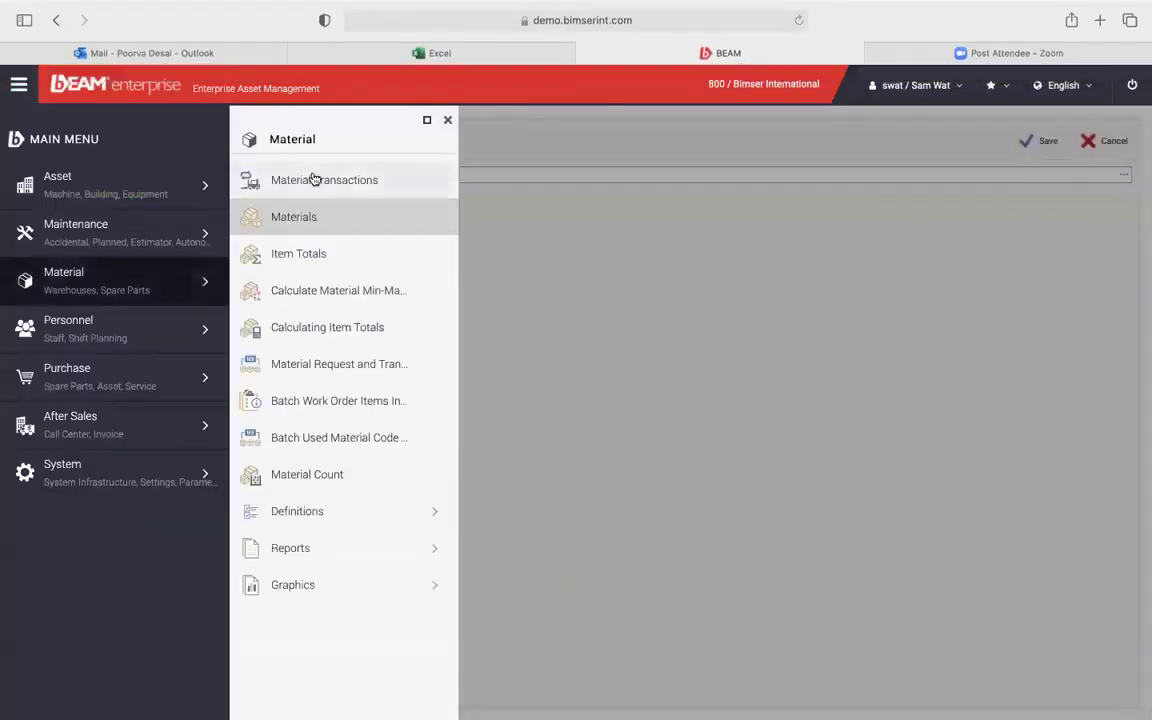
click(314, 179)
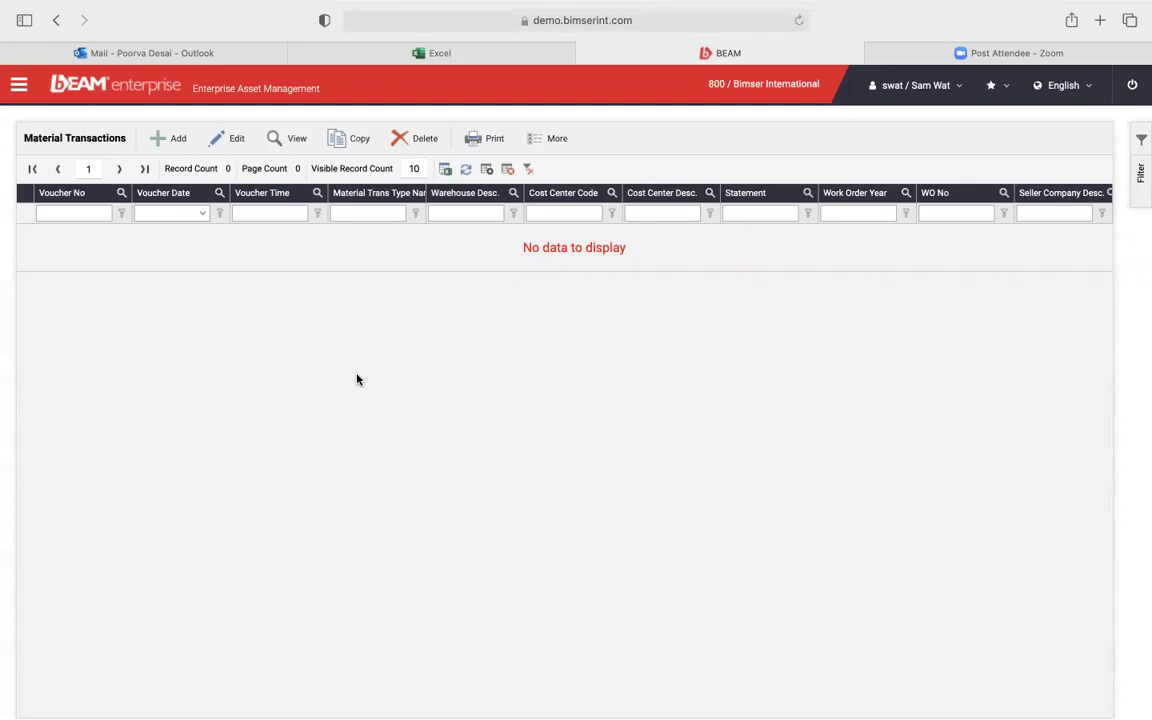
Prepare the Warehouse Transactions material report with a start date of 8/1/2020
click(19, 86)
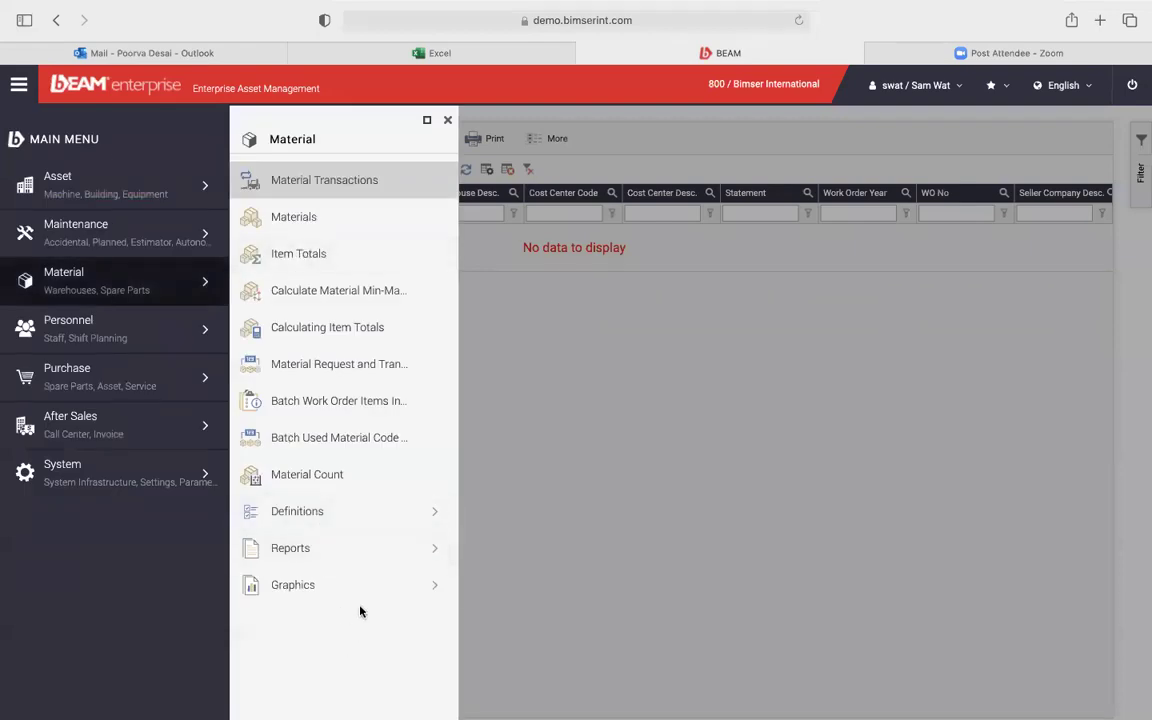
click(383, 562)
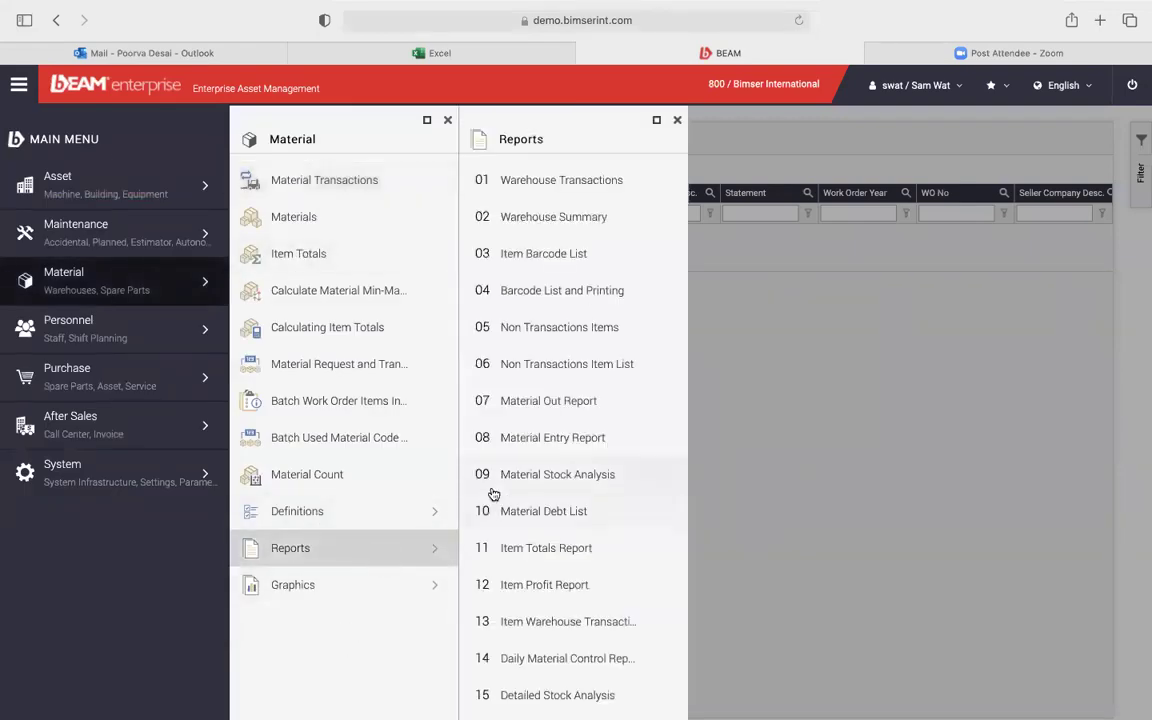
click(548, 184)
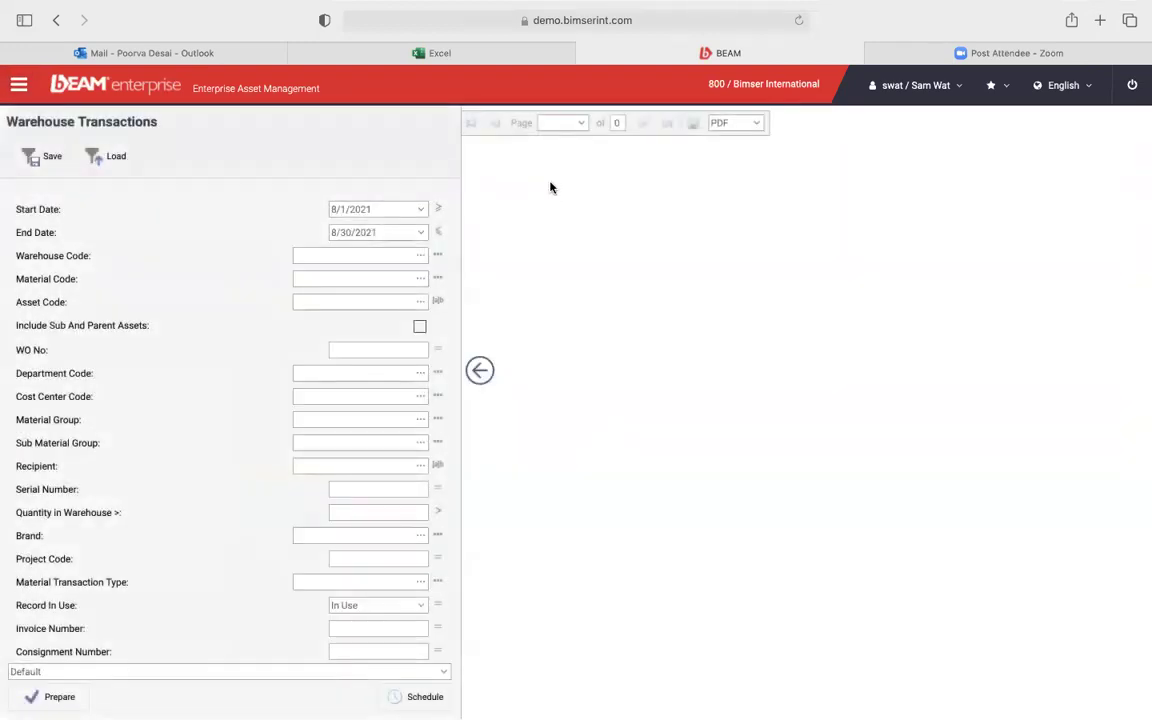
click(403, 211)
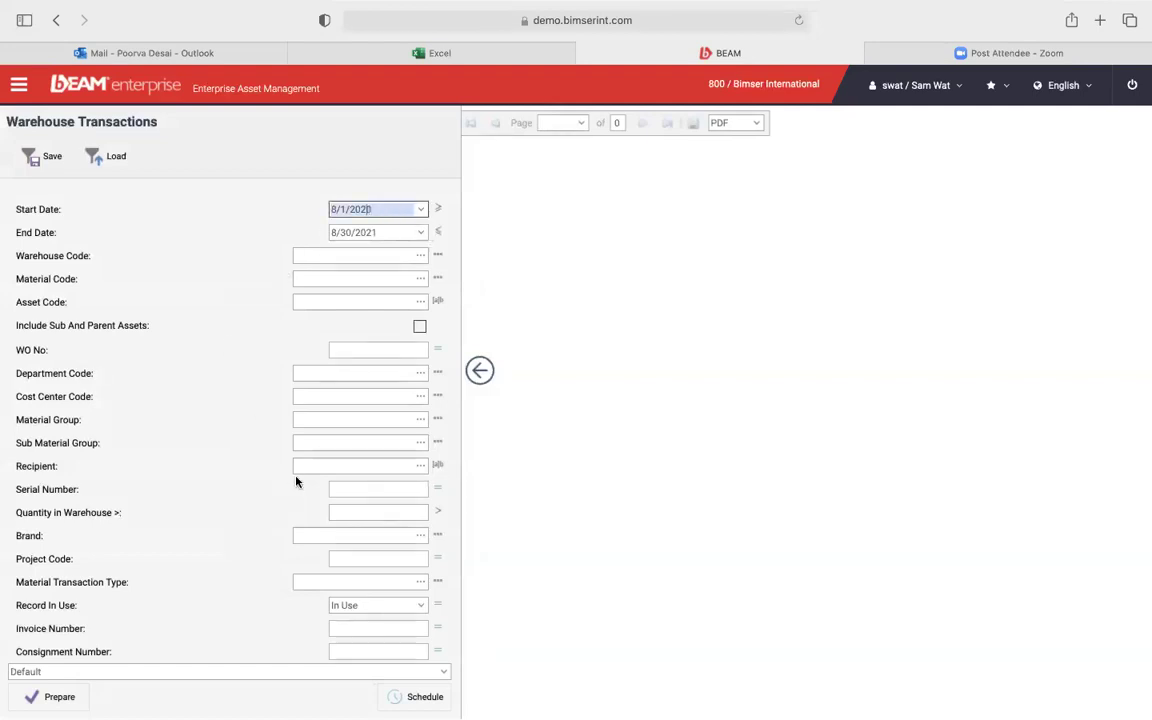
click(55, 697)
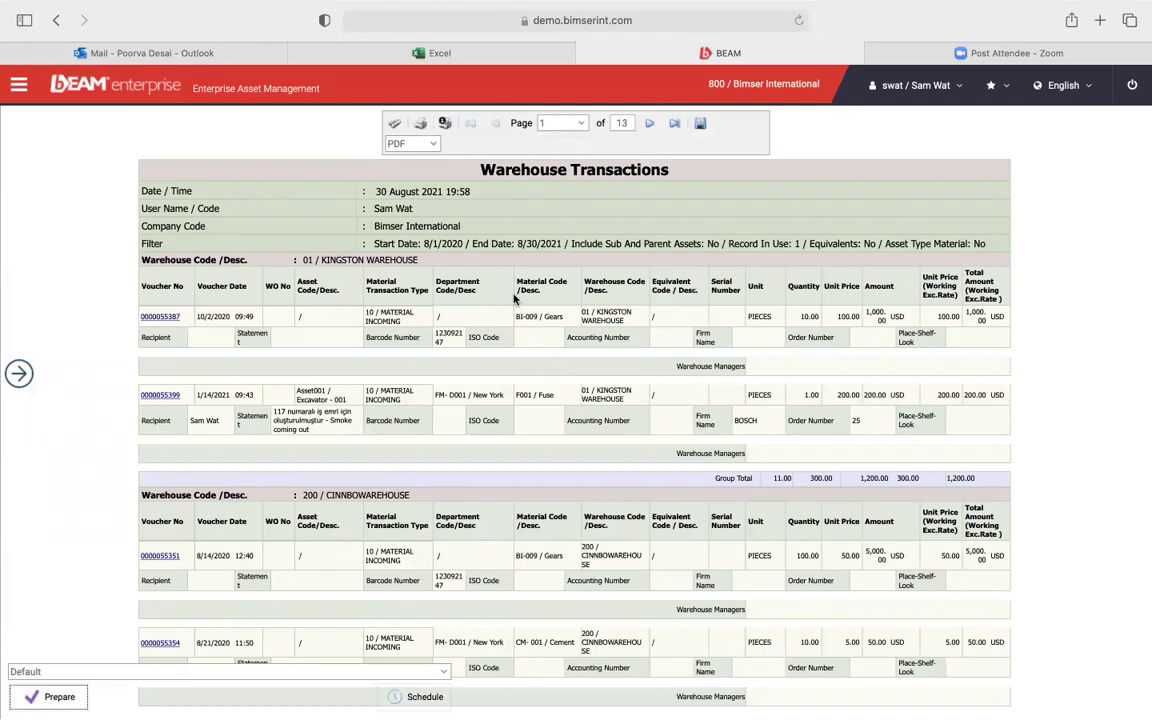
Look through the first page of the Warehouse Transactions report and check the available export formats
scroll(353, 439, down, 1)
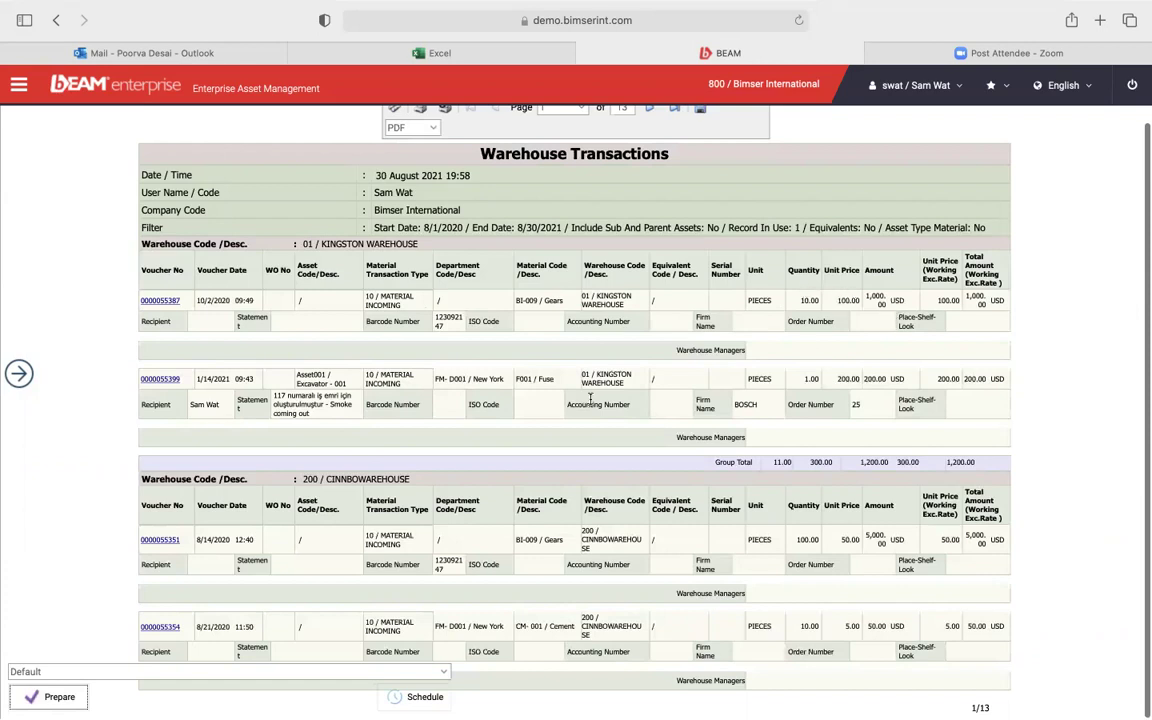
scroll(590, 398, up, 1)
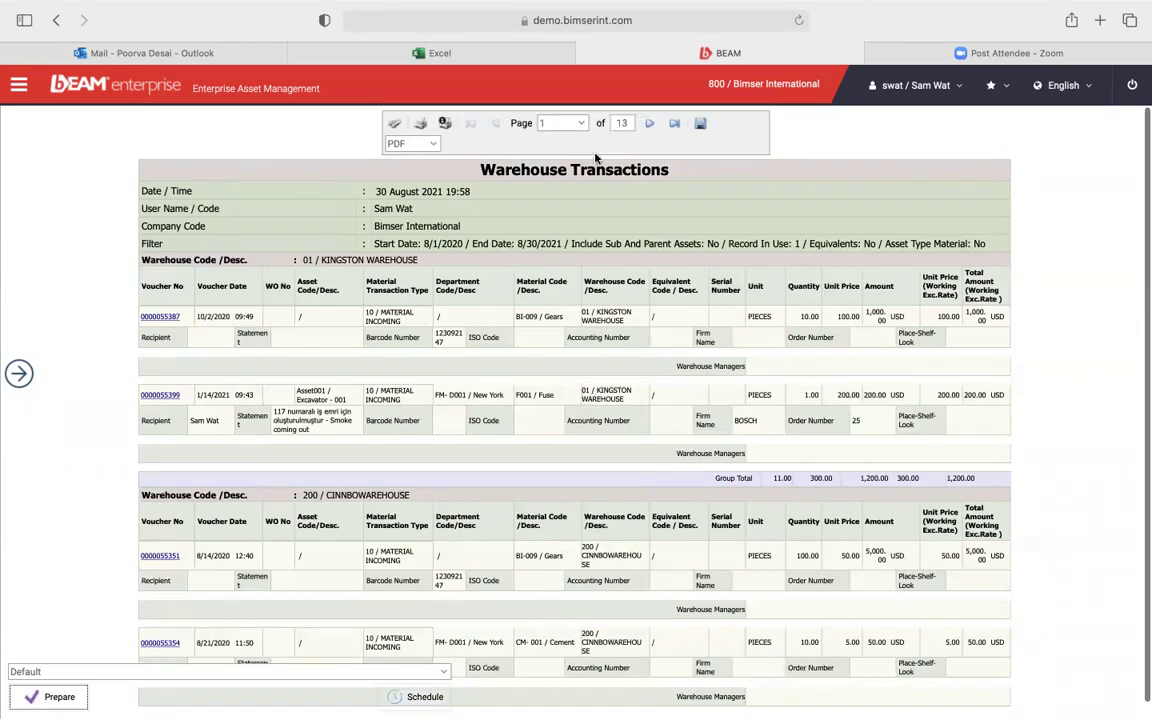
click(428, 144)
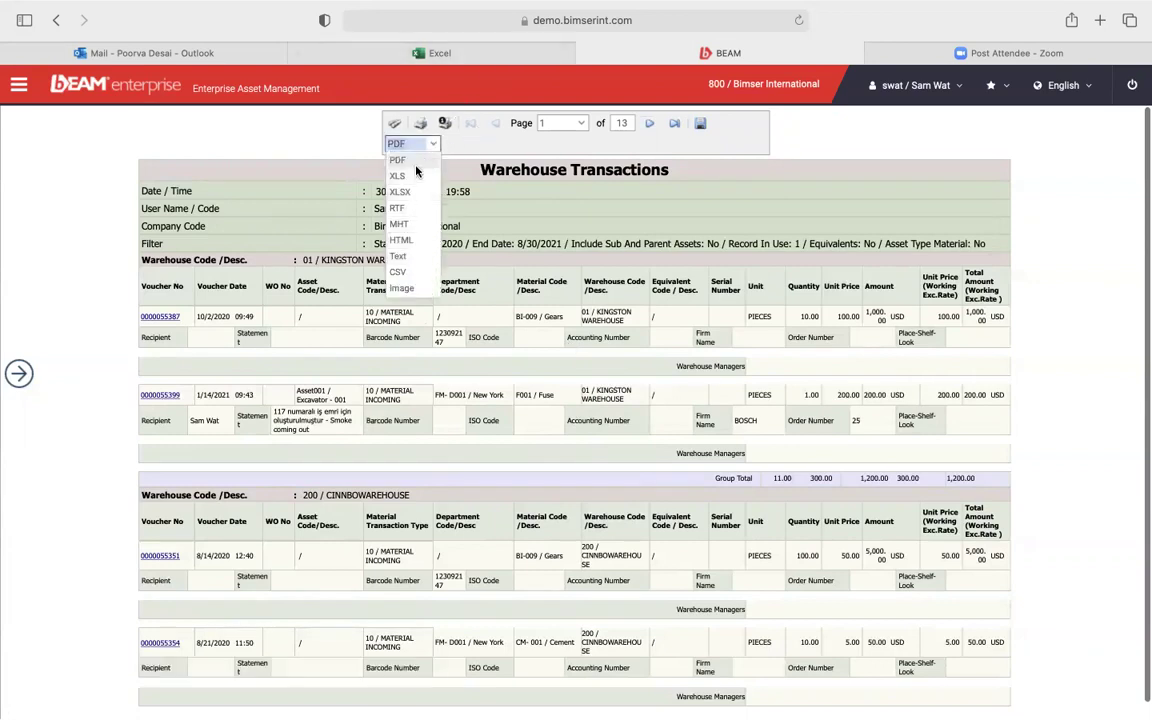
click(353, 147)
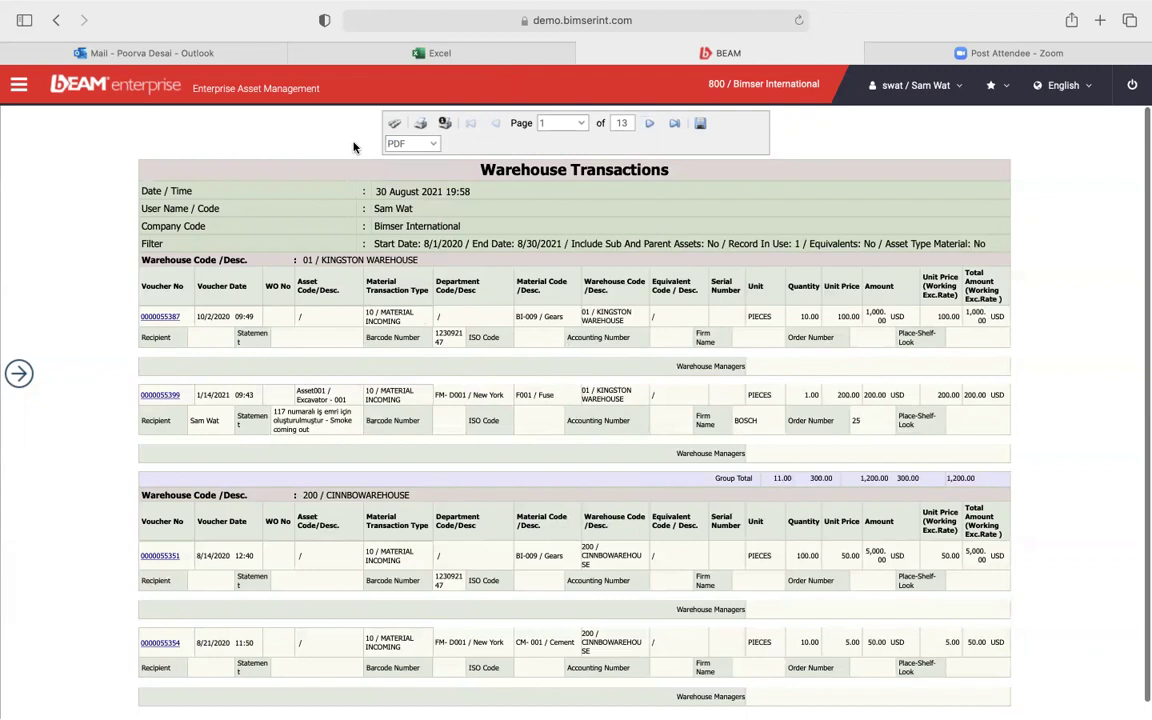
Open the personnel resources list and view the record of the maintenance manager in the MECHANICAL resource class
click(18, 84)
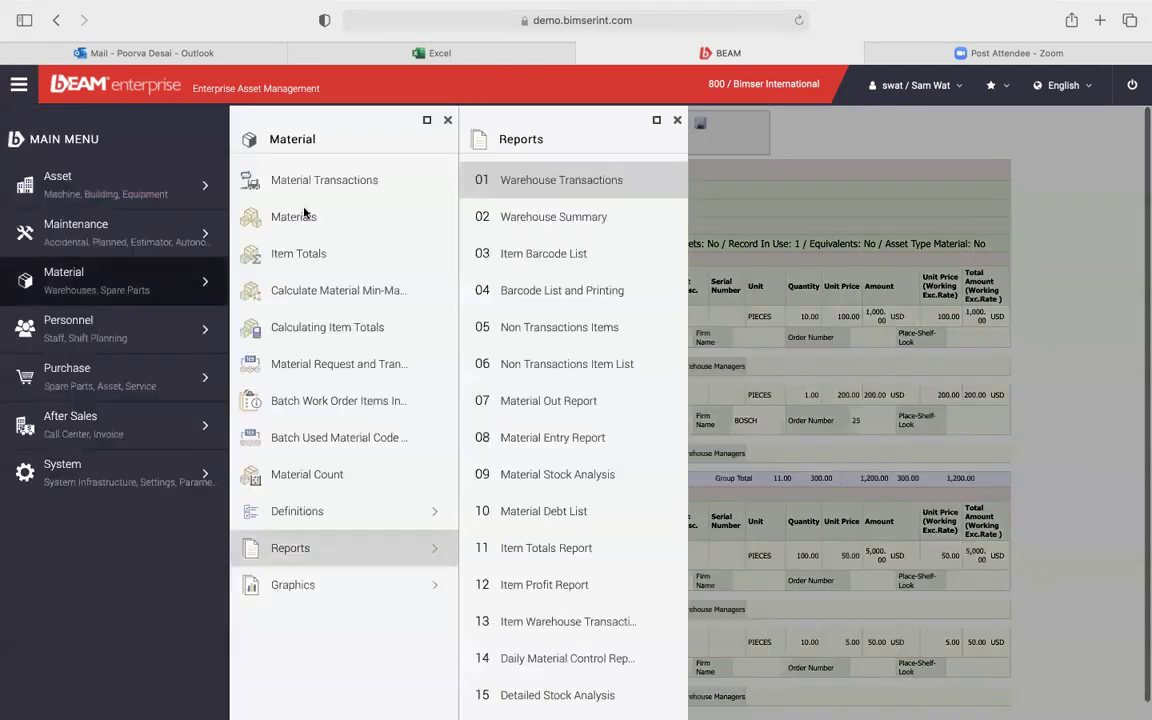
click(677, 119)
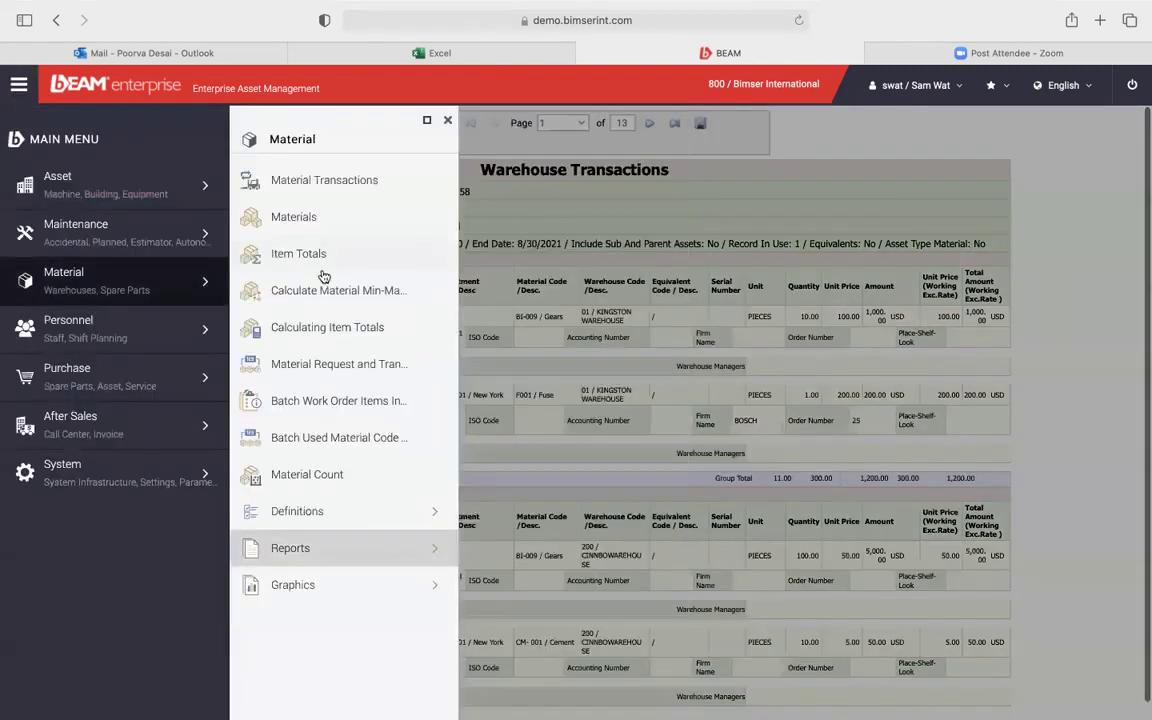
click(145, 300)
click(307, 190)
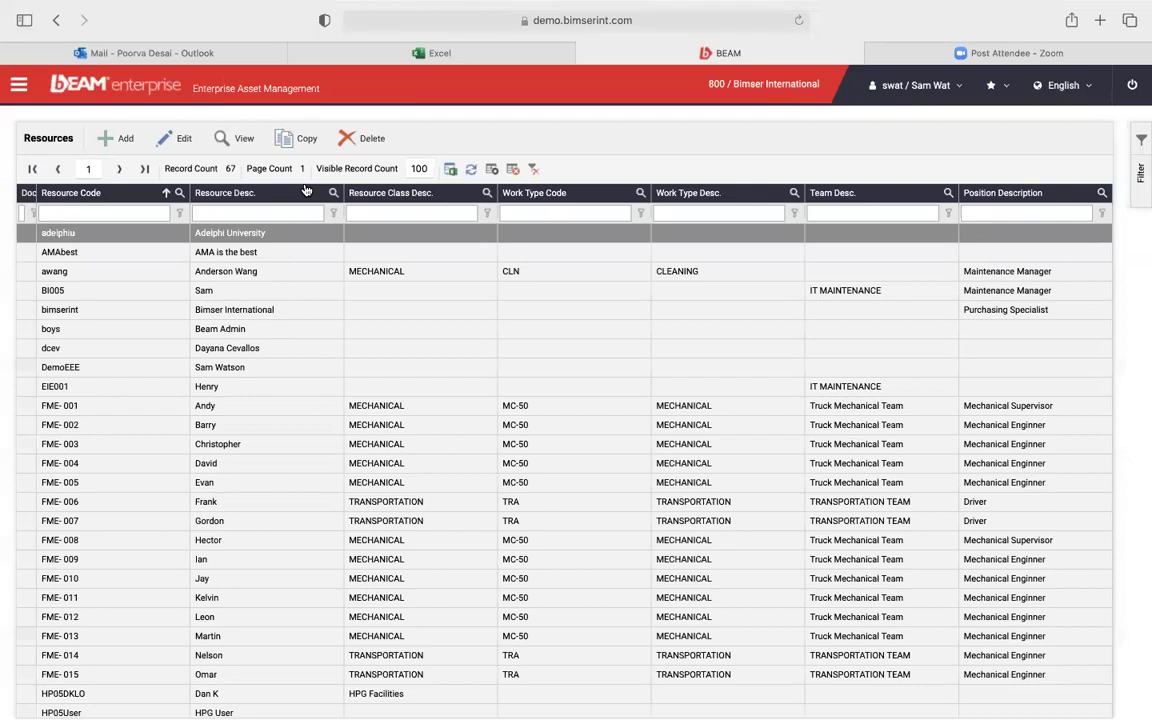
click(142, 274)
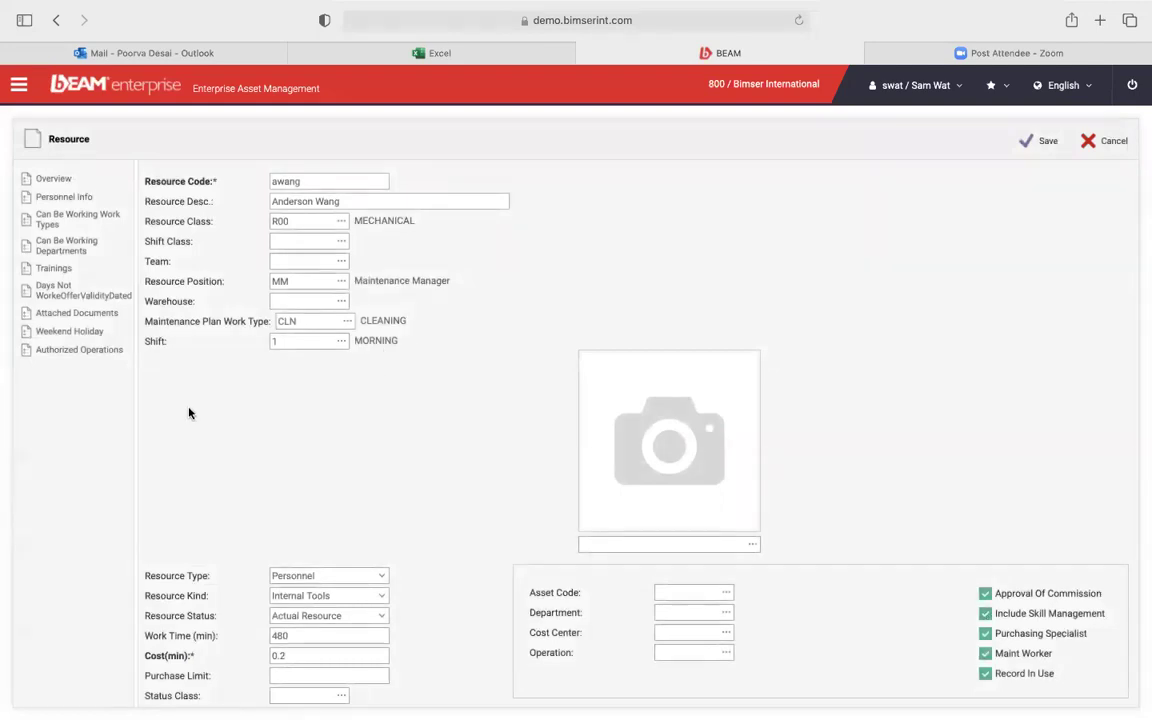
Open the resource occupation calendar and look through its day view for August 30, 2021
click(18, 86)
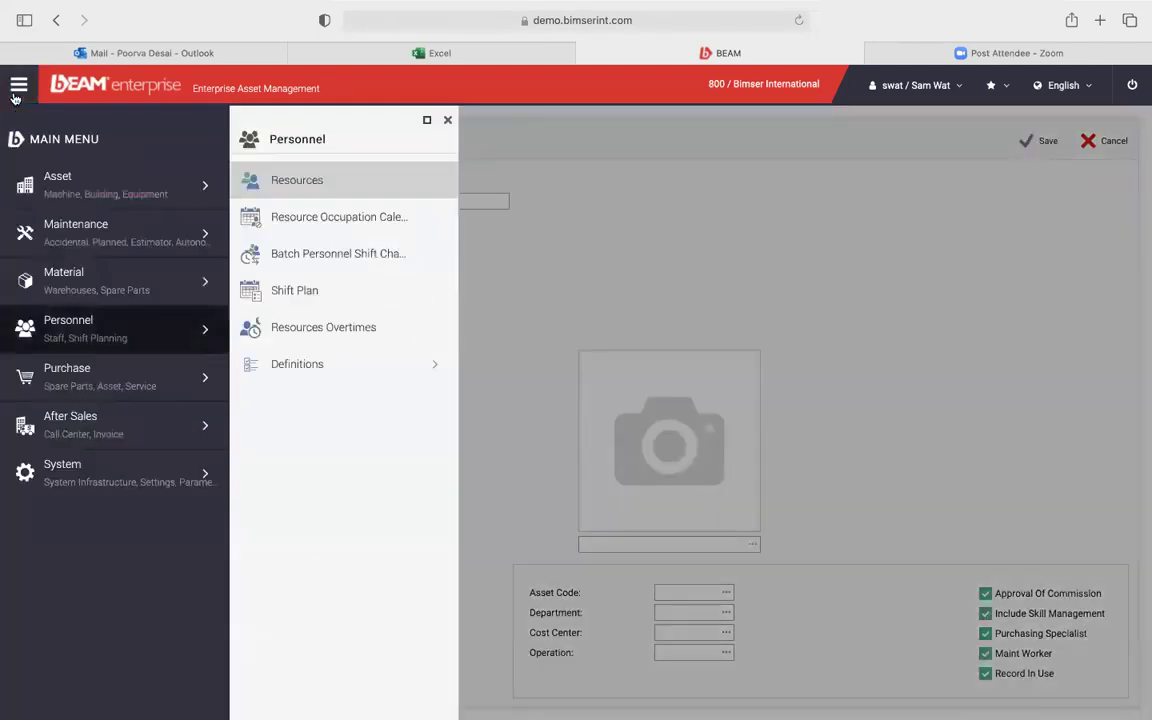
click(303, 186)
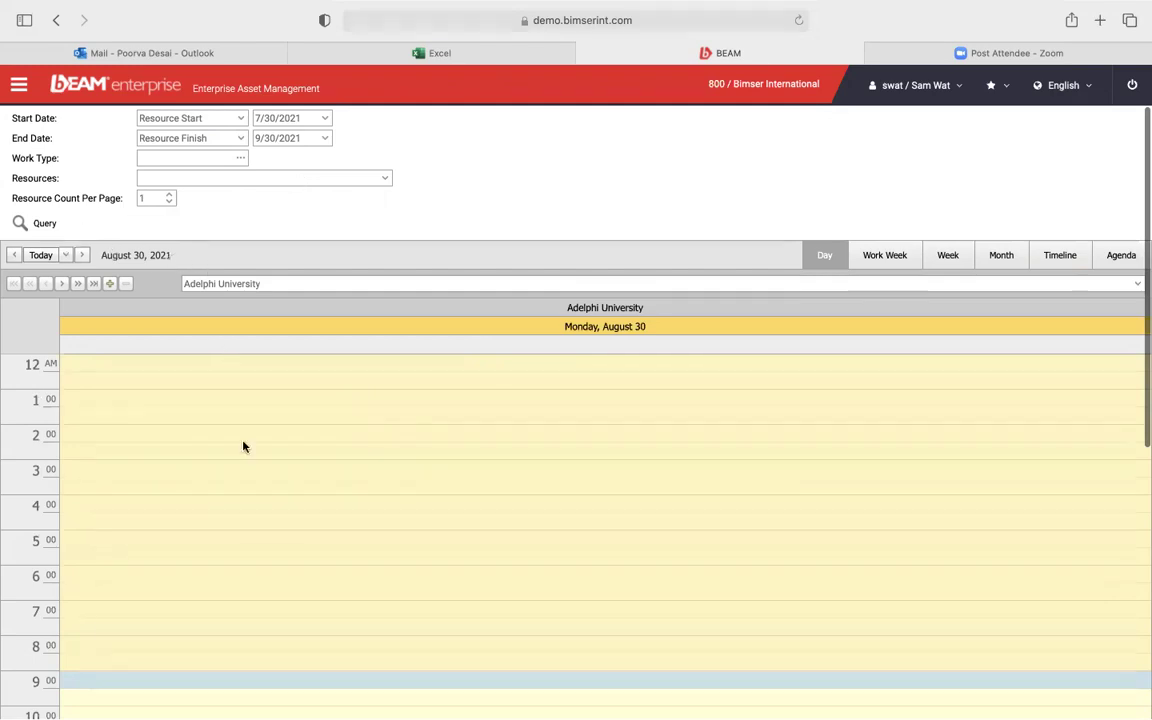
scroll(272, 518, down, 3)
scroll(272, 517, up, 3)
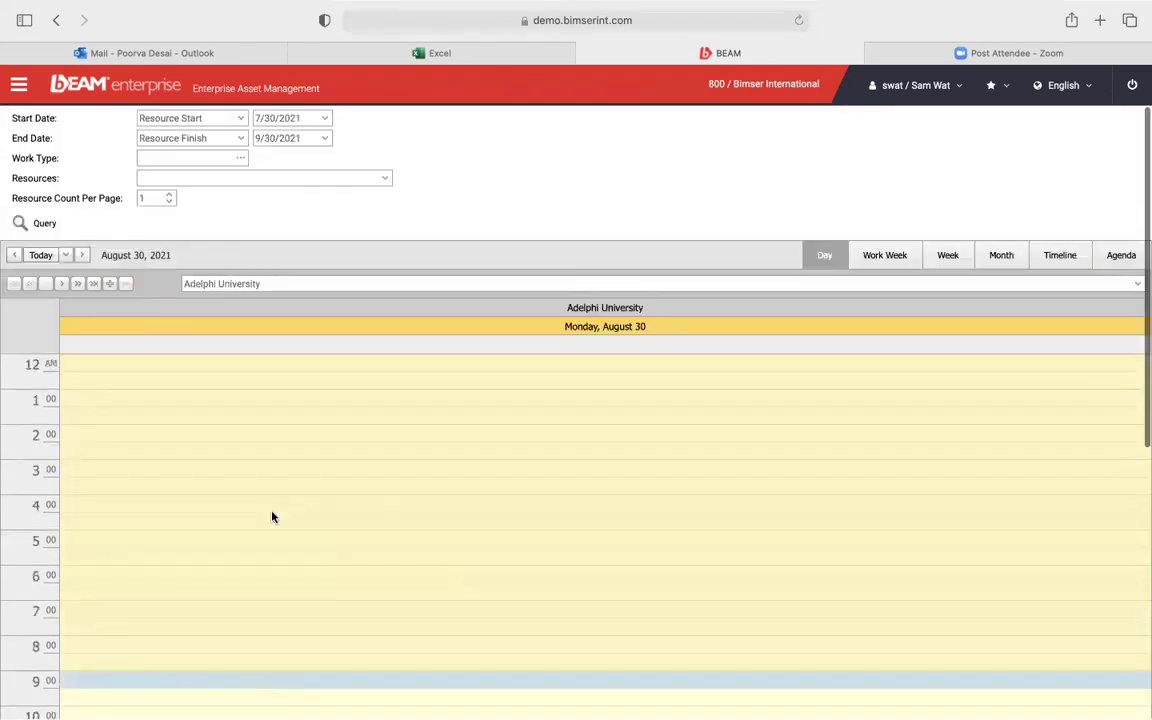